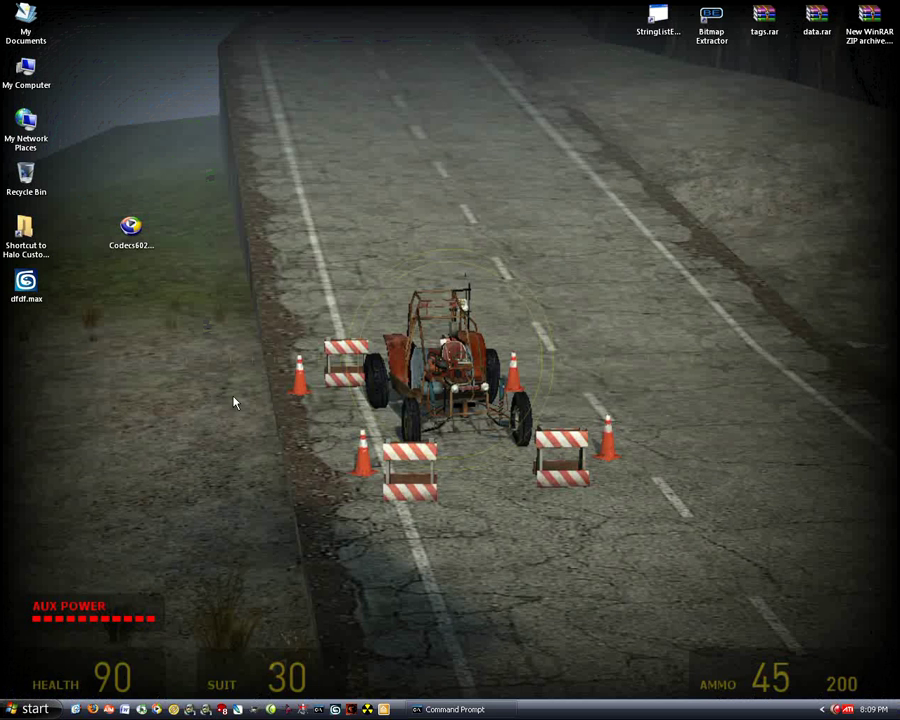
Launch Jasc Paint Shop Pro from the quick-launch bar.
{"action": "left_click", "coordinate": [222, 710]}
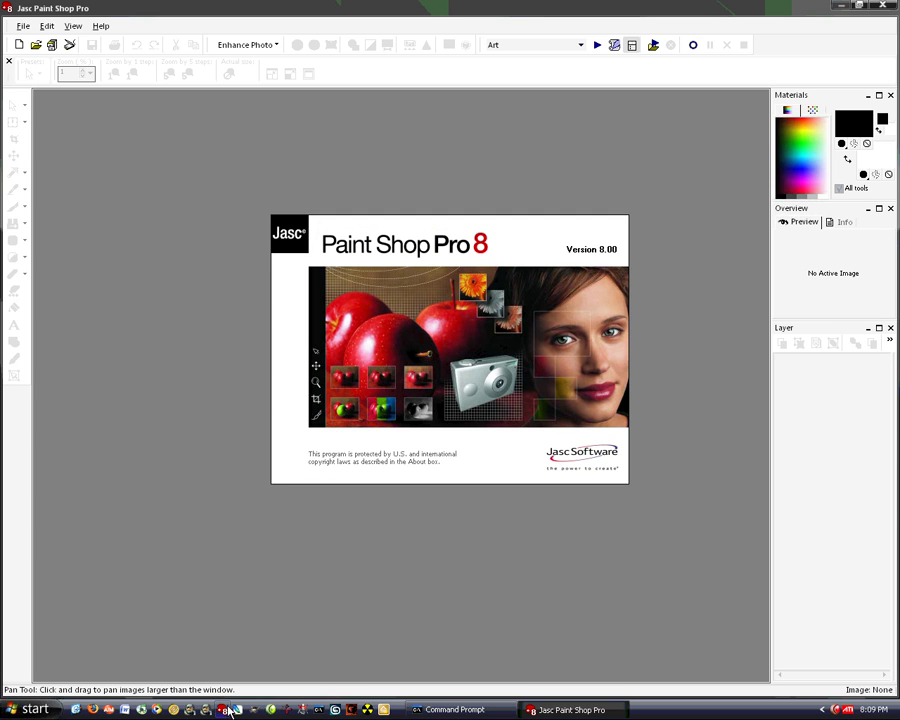
Create a new 128 × 128 pixel white raster image and maximize its window.
{"action": "left_click", "coordinate": [19, 44]}
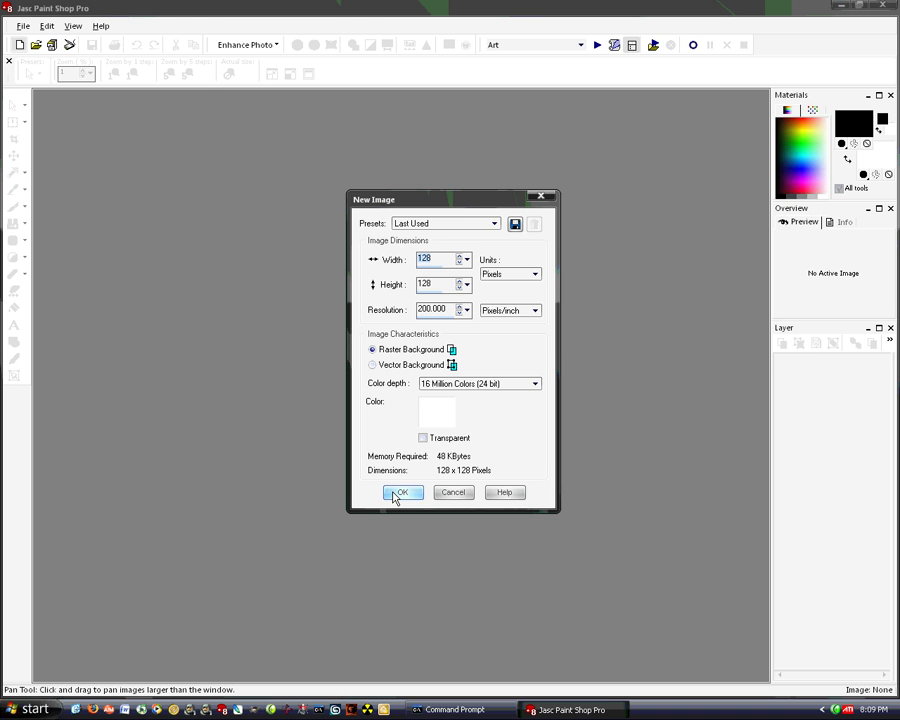
{"action": "left_click", "coordinate": [400, 492]}
{"action": "left_click", "coordinate": [108, 97]}
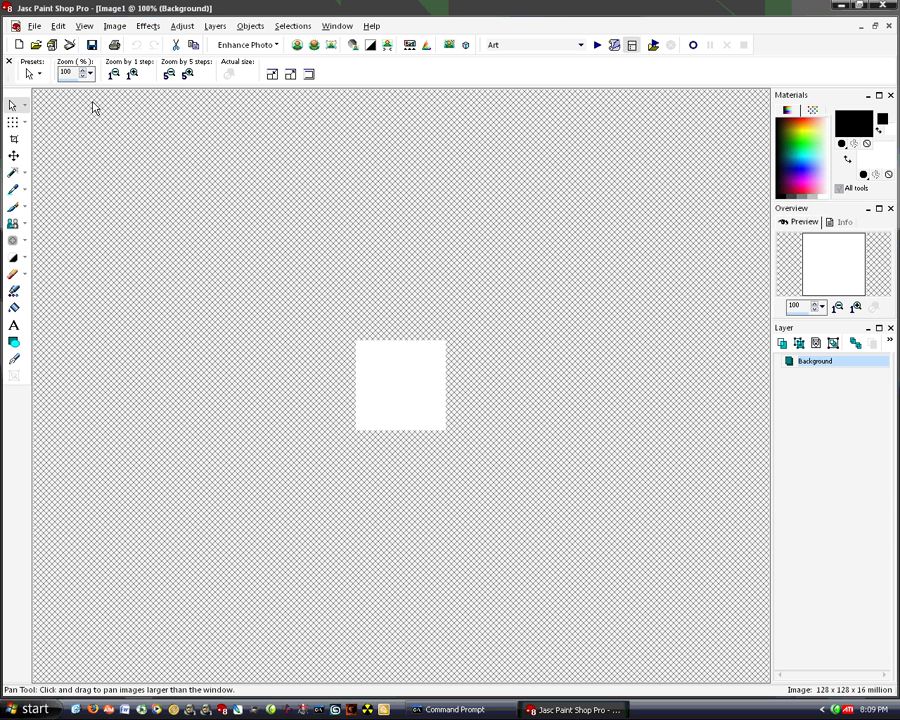
Paint three bright green dots with the Paint Brush, two above and one below.
{"action": "left_click", "coordinate": [18, 205]}
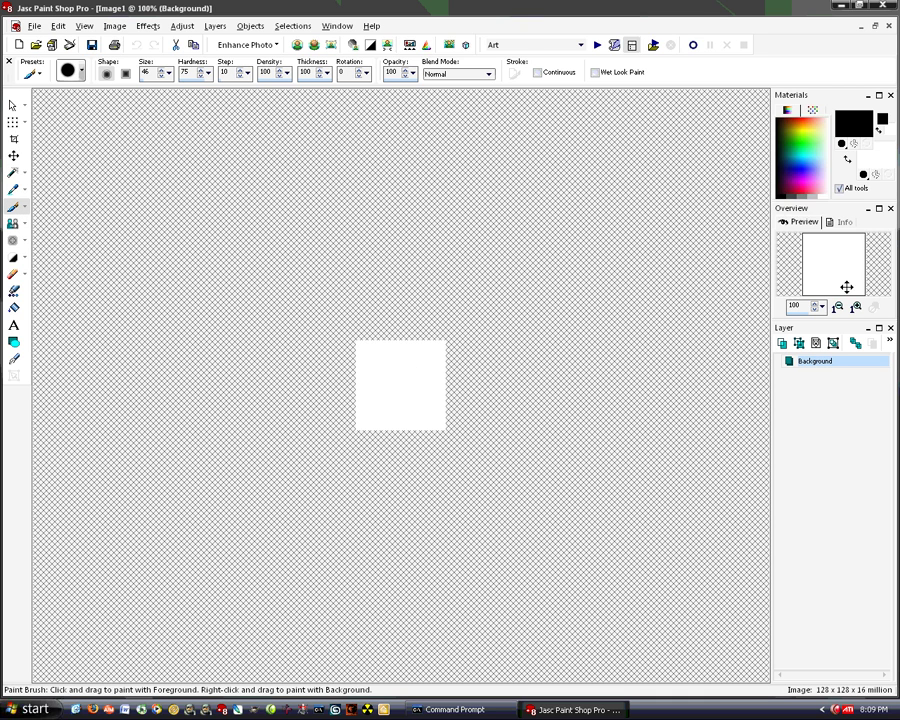
{"action": "left_click", "coordinate": [810, 148]}
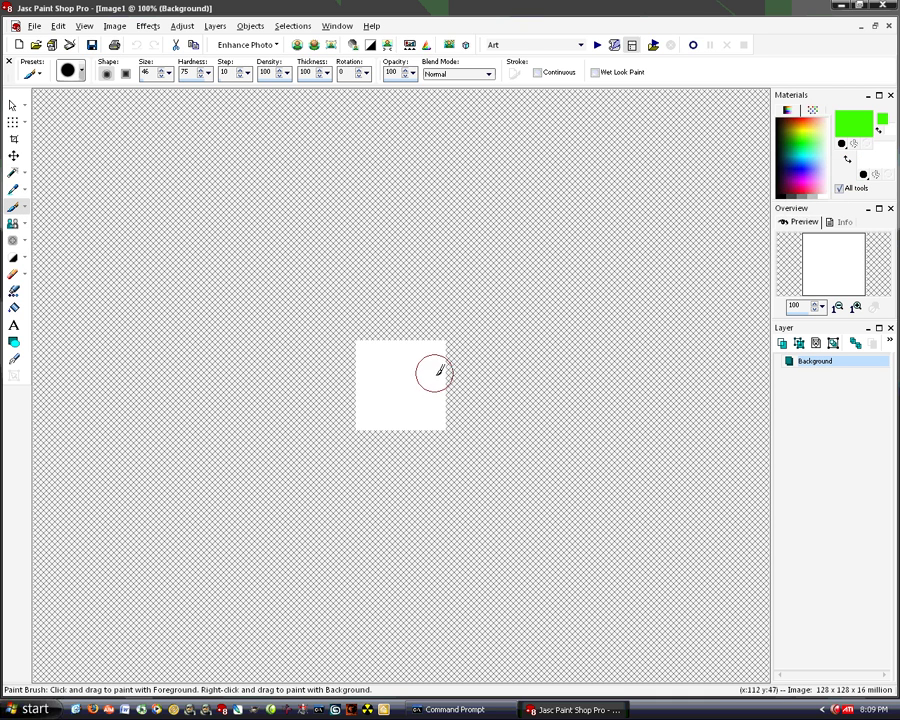
{"action": "left_click", "coordinate": [421, 368]}
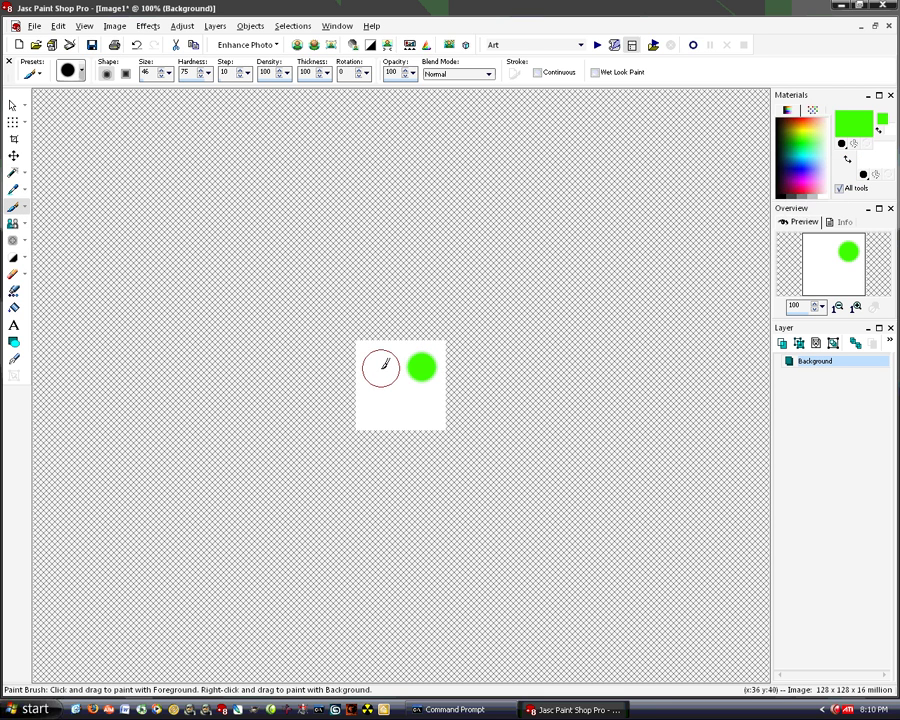
{"action": "left_click", "coordinate": [380, 368]}
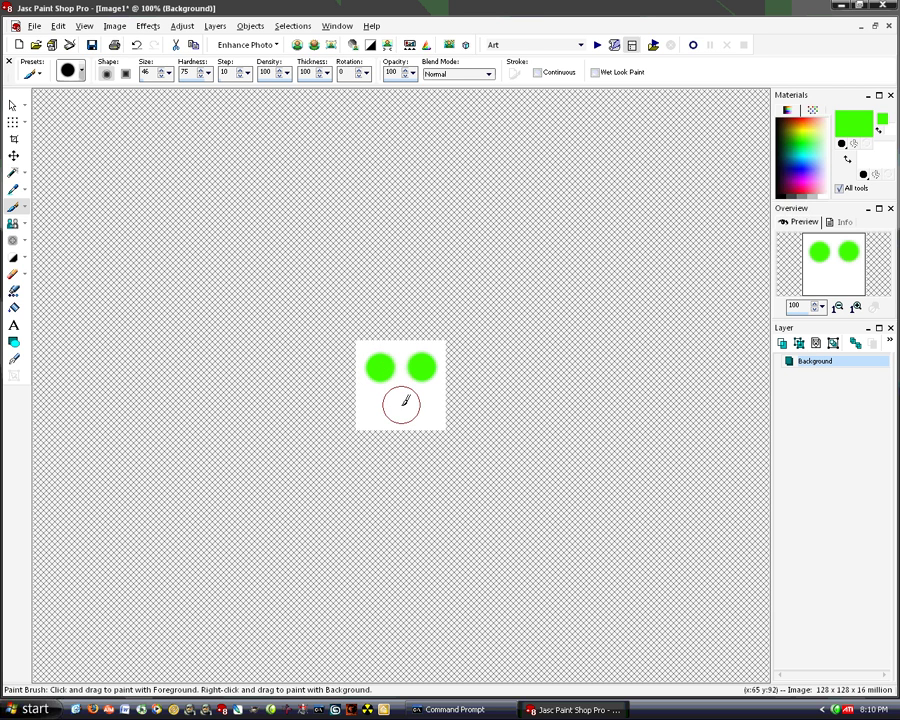
{"action": "left_click", "coordinate": [401, 404]}
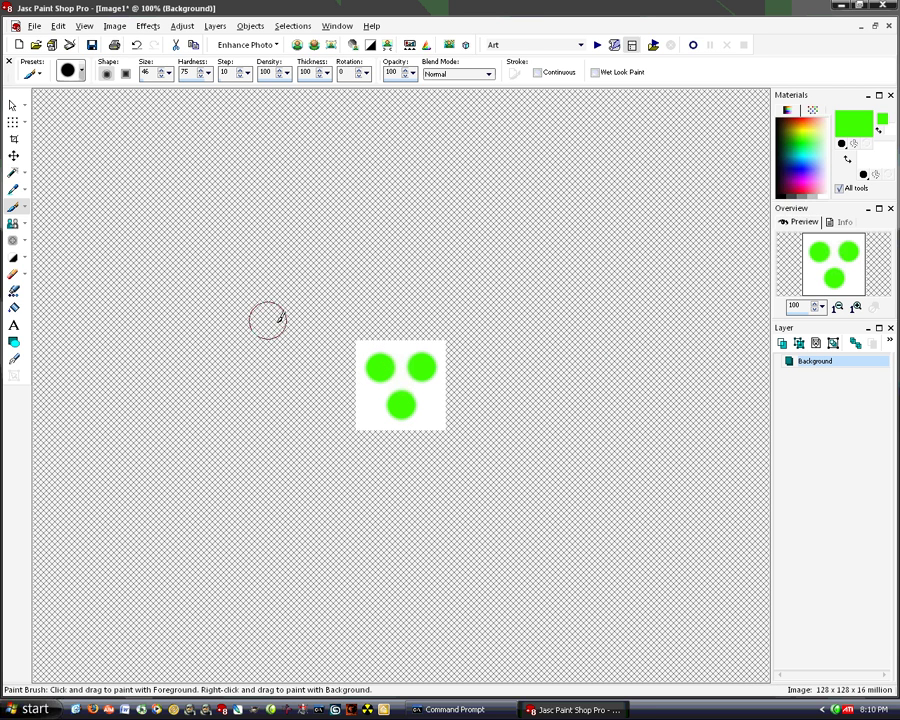
{"action": "left_click", "coordinate": [11, 173]}
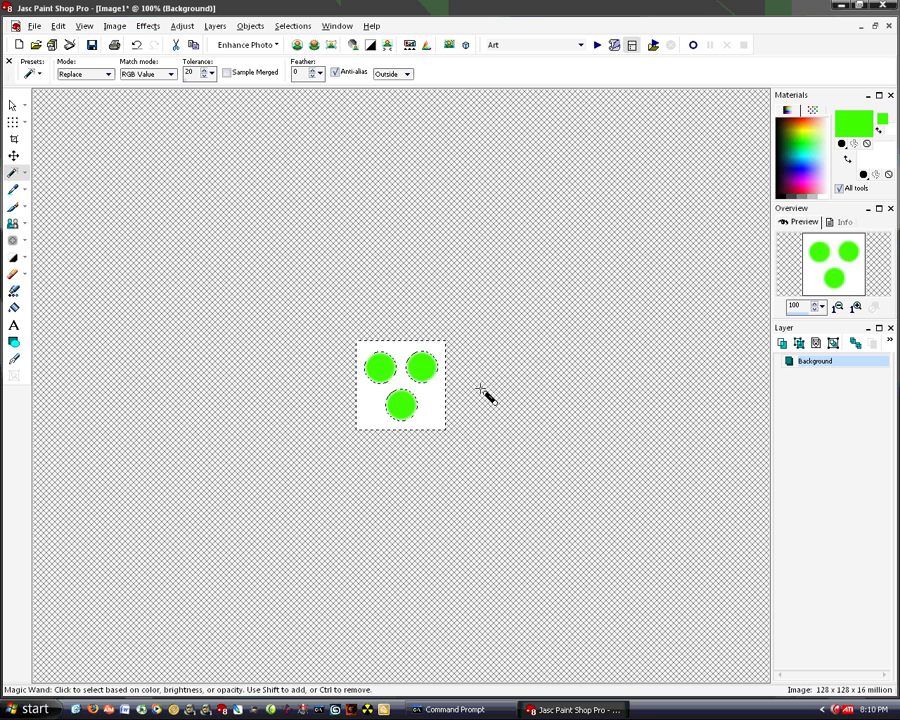
Add a Show All mask and flood fill it black so the white background turns transparent.
{"action": "left_click", "coordinate": [815, 344]}
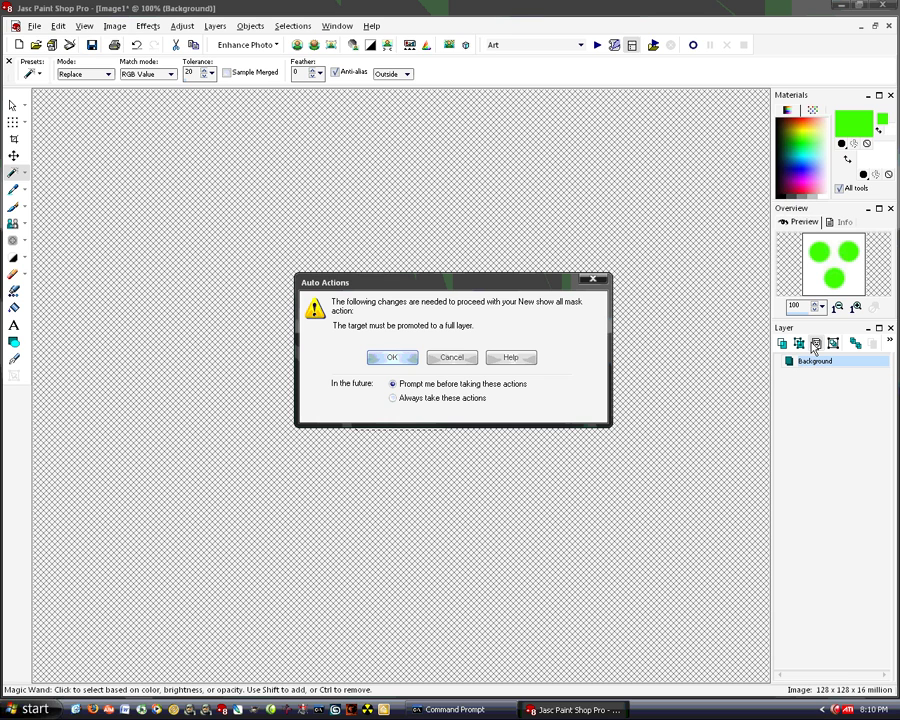
{"action": "left_click", "coordinate": [394, 360]}
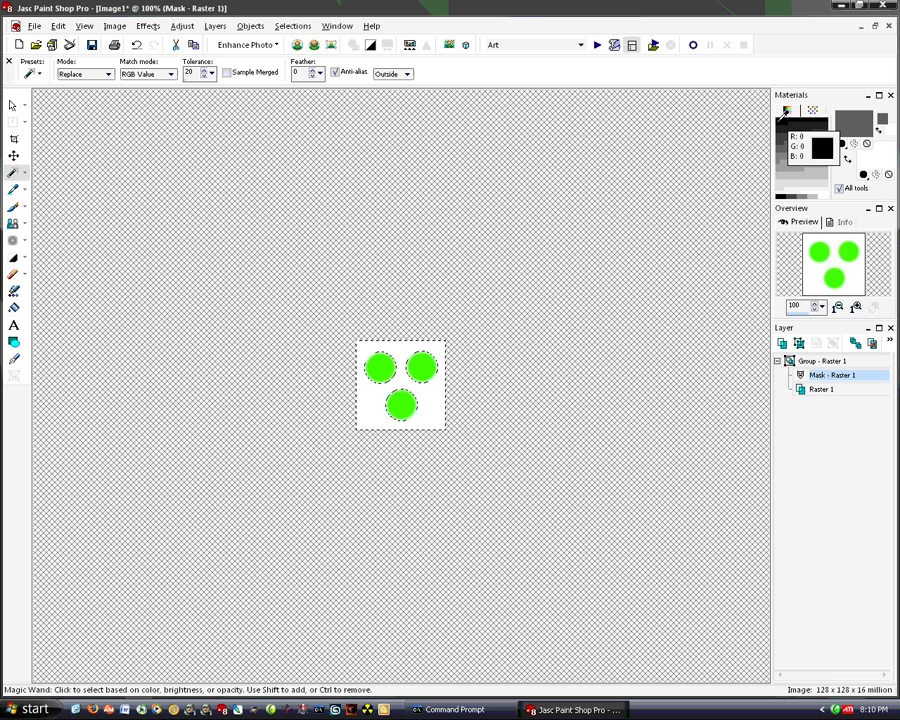
{"action": "left_click", "coordinate": [785, 108]}
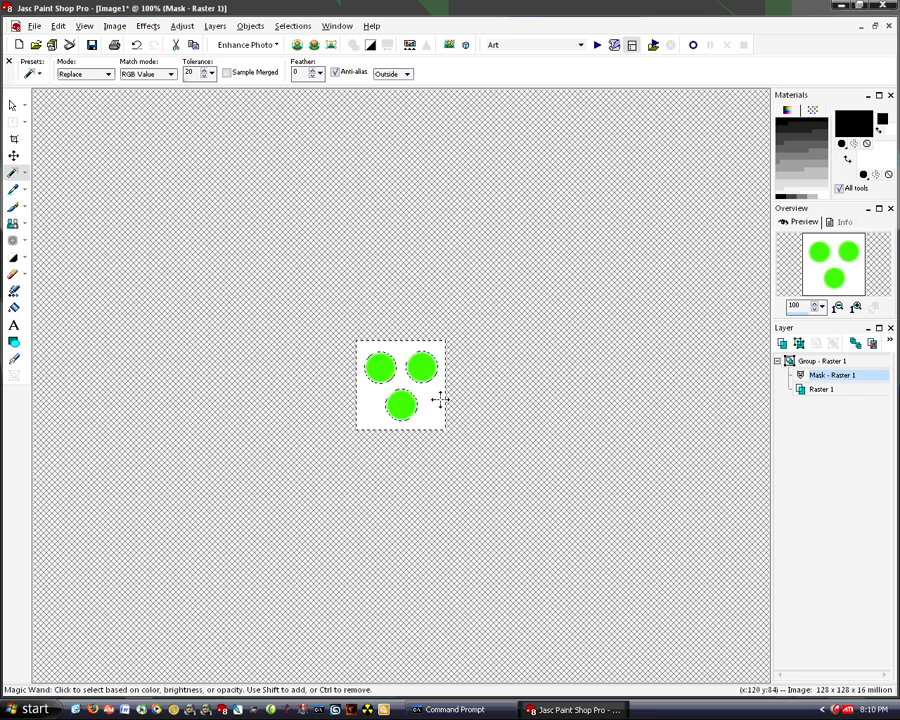
{"action": "left_click", "coordinate": [14, 307]}
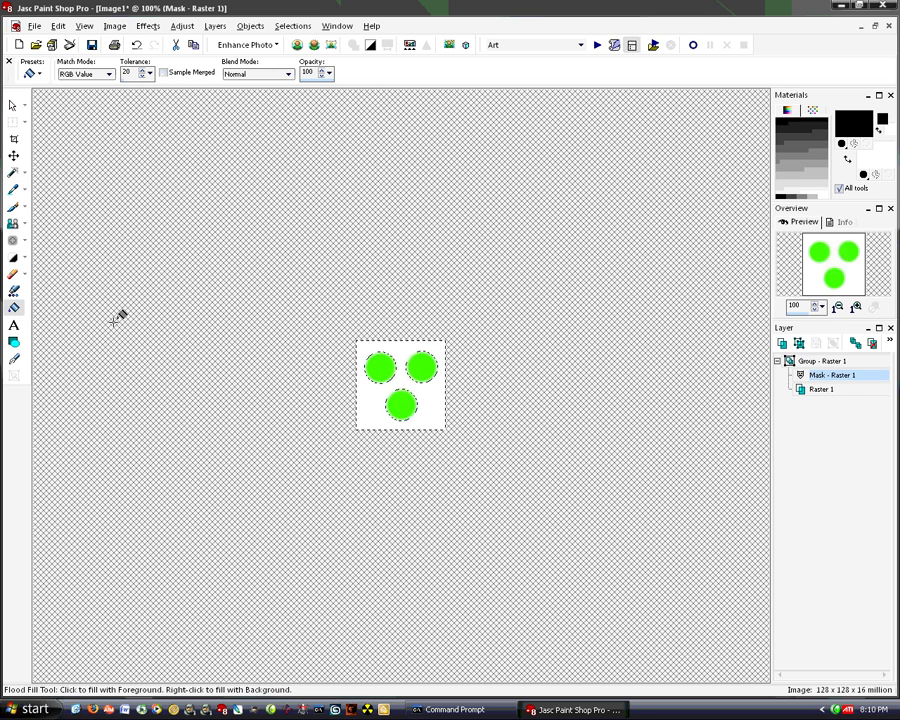
{"action": "left_click", "coordinate": [426, 400]}
Clear the selection and save the layer mask as a new alpha channel.
{"action": "left_click", "coordinate": [290, 26]}
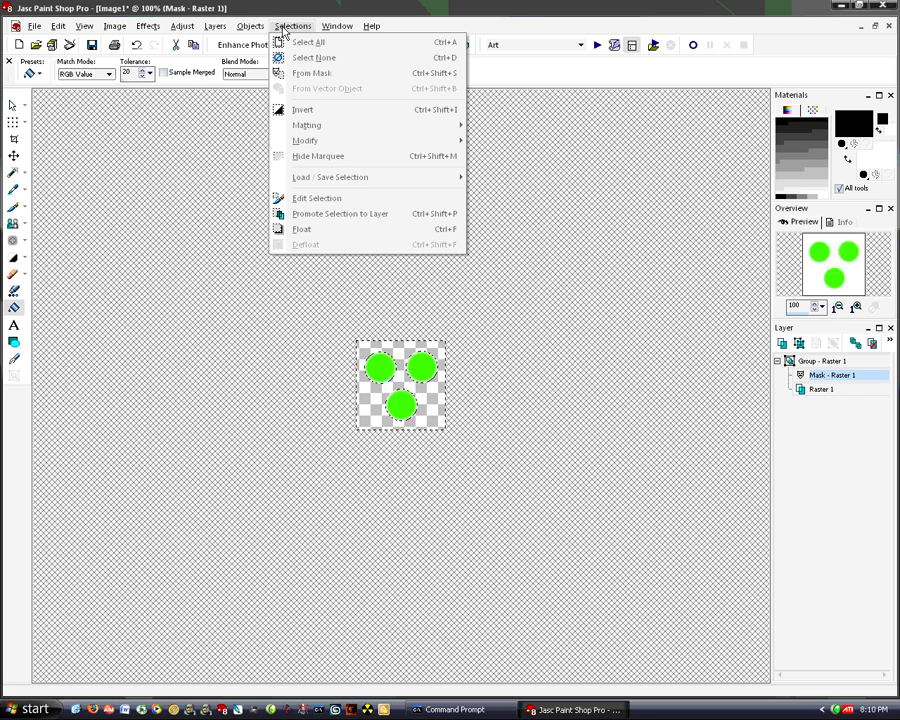
{"action": "left_click", "coordinate": [326, 64]}
{"action": "left_click", "coordinate": [215, 26]}
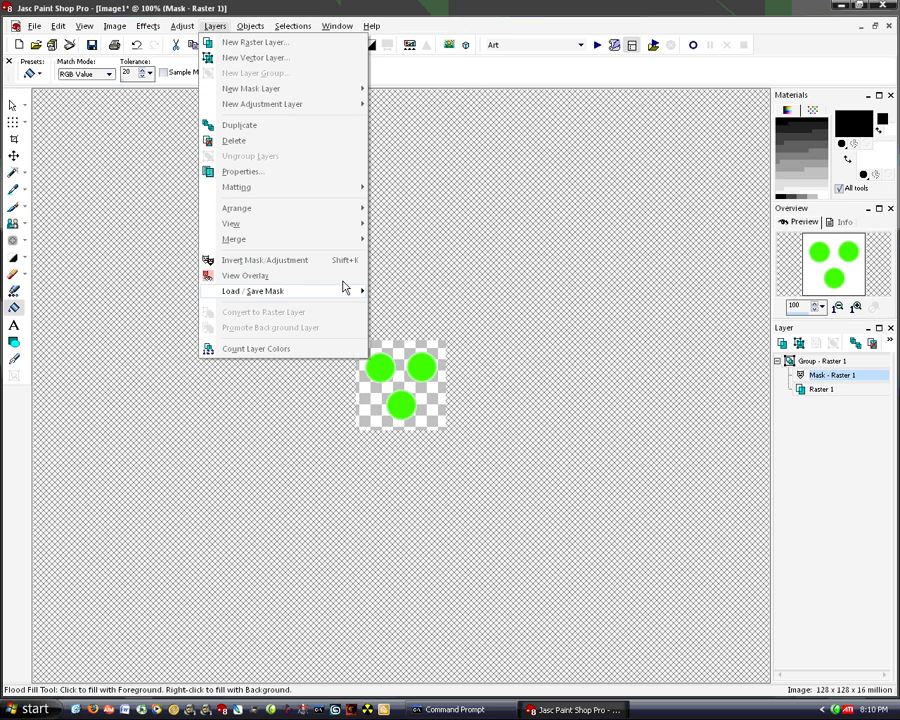
{"action": "mouse_move", "coordinate": [337, 293]}
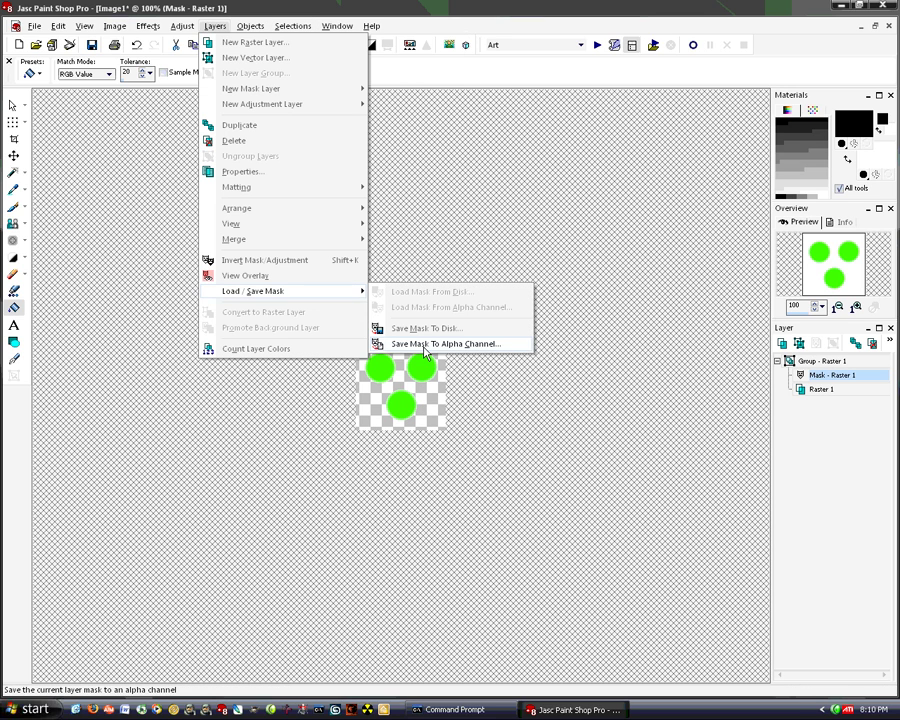
{"action": "left_click", "coordinate": [425, 344]}
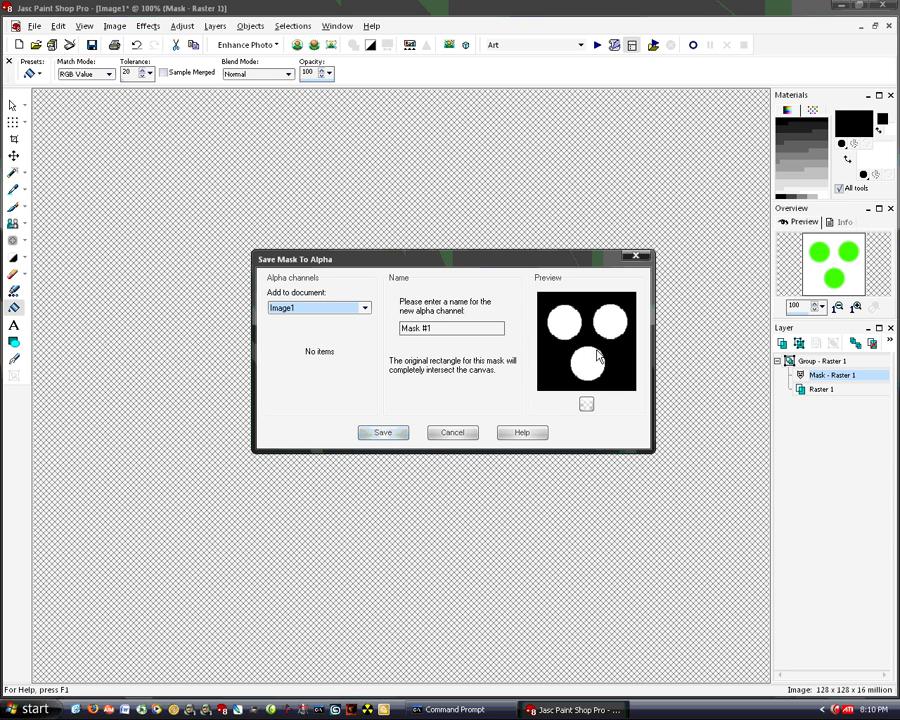
{"action": "left_click", "coordinate": [396, 436]}
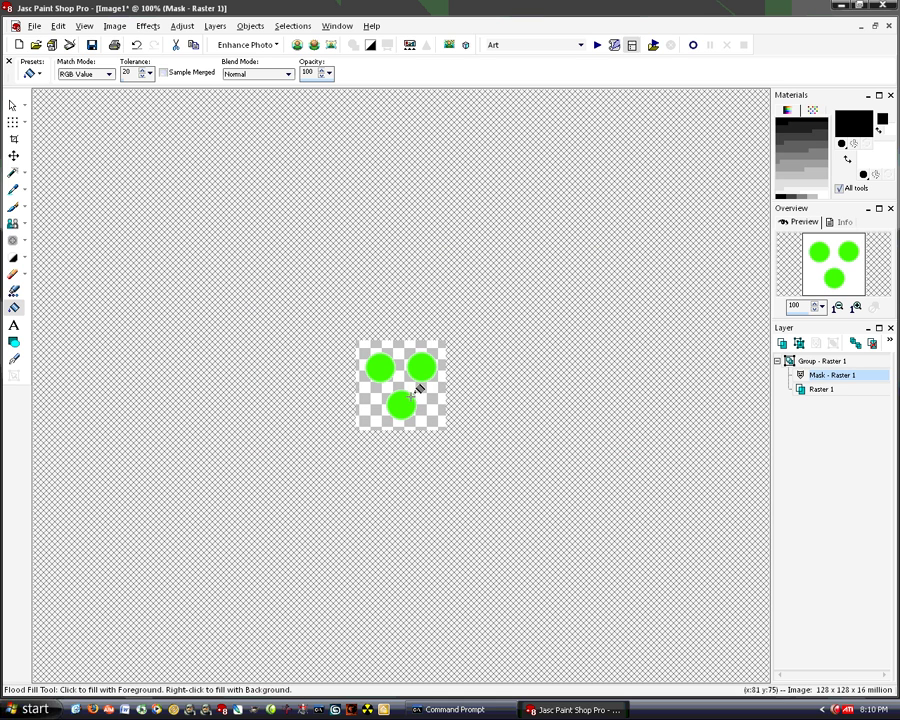
Flatten all layers into a single Background layer.
{"action": "right_click", "coordinate": [812, 378]}
{"action": "mouse_move", "coordinate": [790, 584]}
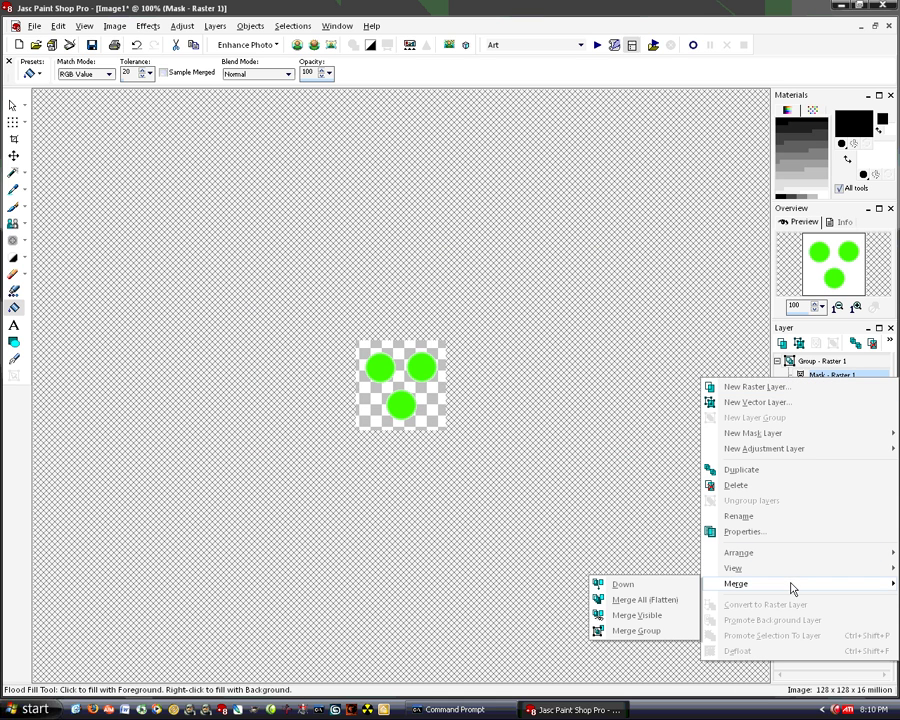
{"action": "left_click", "coordinate": [688, 600]}
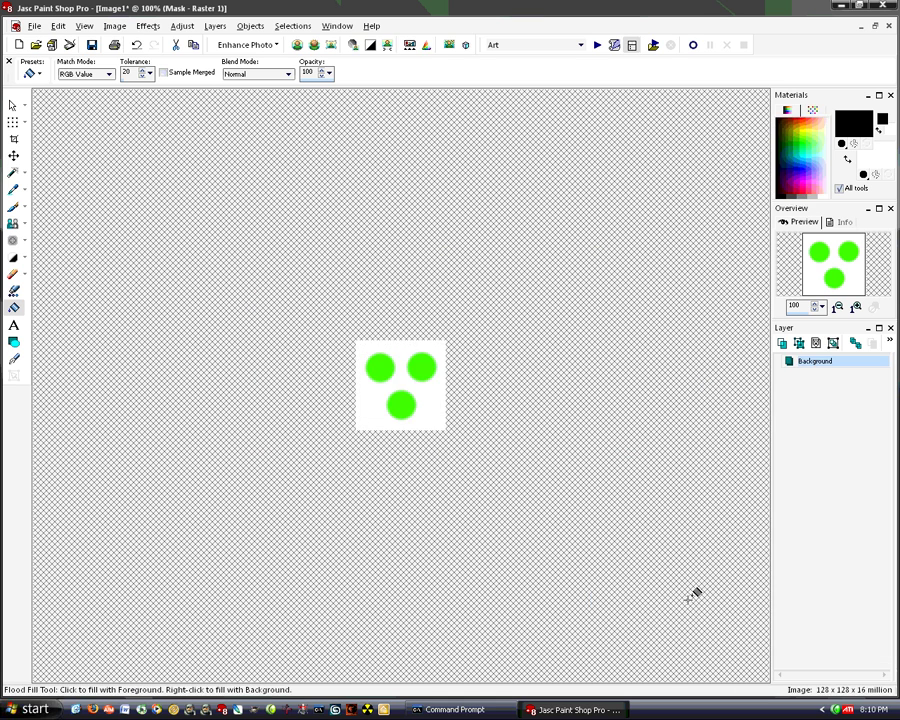
Start Save As with TIFF format and the file name 'clear'.
{"action": "left_click", "coordinate": [34, 26]}
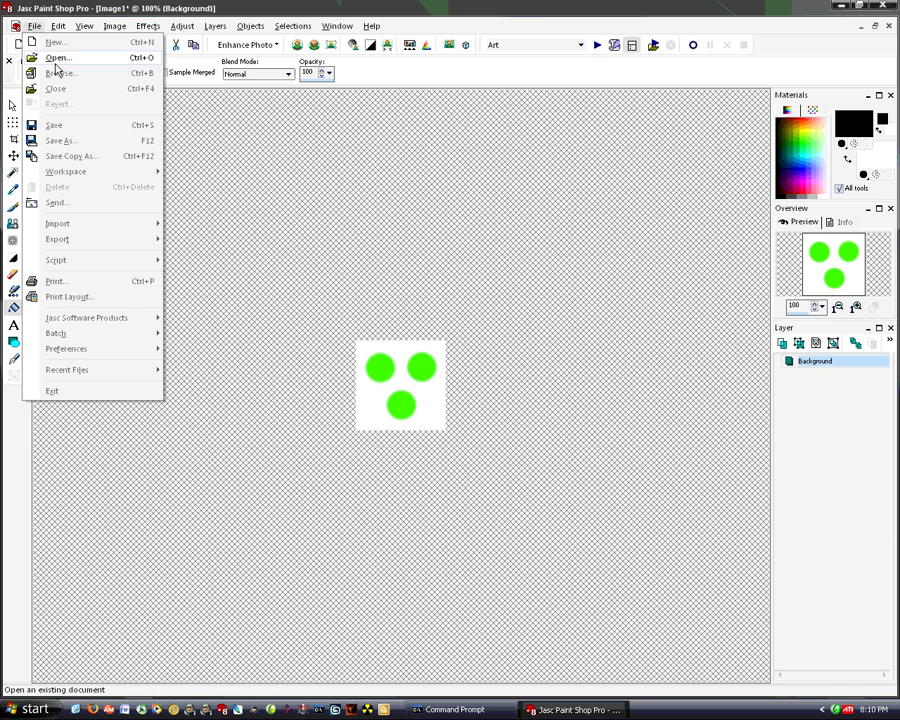
{"action": "left_click", "coordinate": [86, 141]}
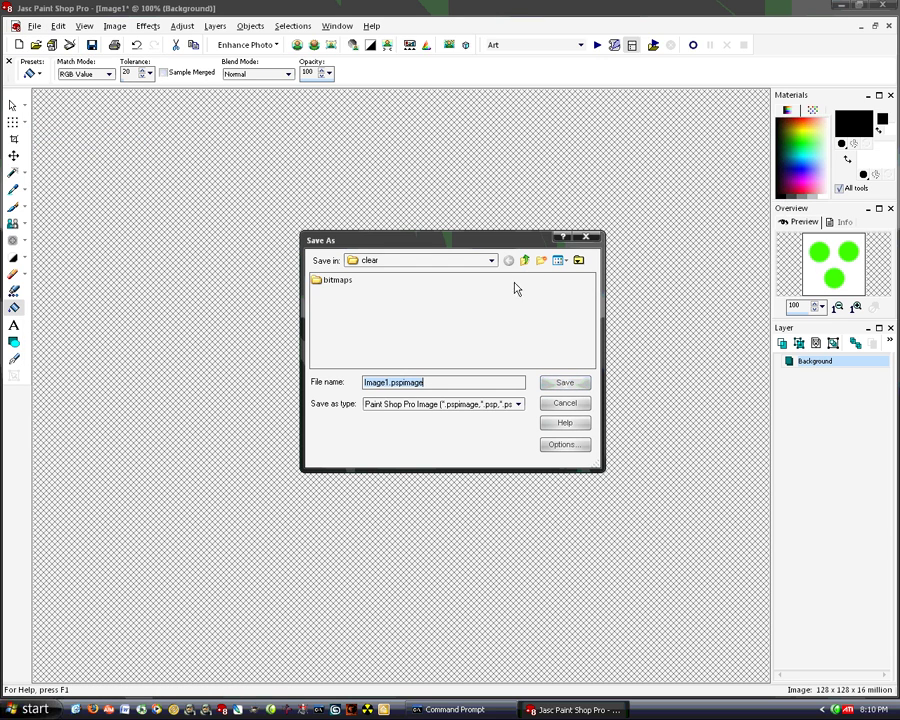
{"action": "left_click", "coordinate": [469, 403]}
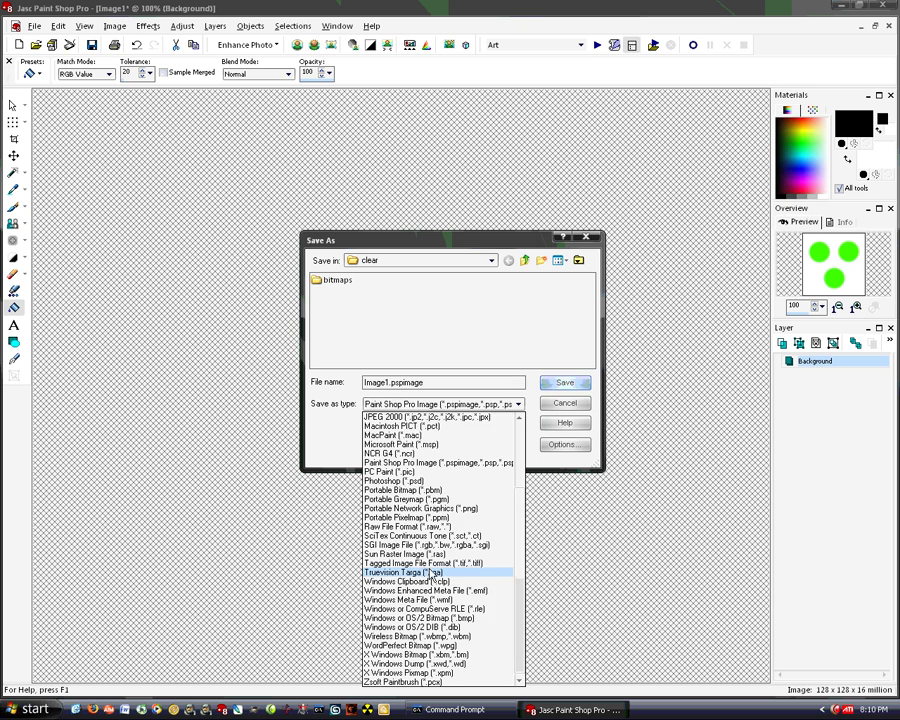
{"action": "left_click", "coordinate": [430, 563]}
{"action": "left_click_drag", "start_coordinate": [398, 382], "coordinate": [311, 396]}
{"action": "type", "text": "clear.tif"}
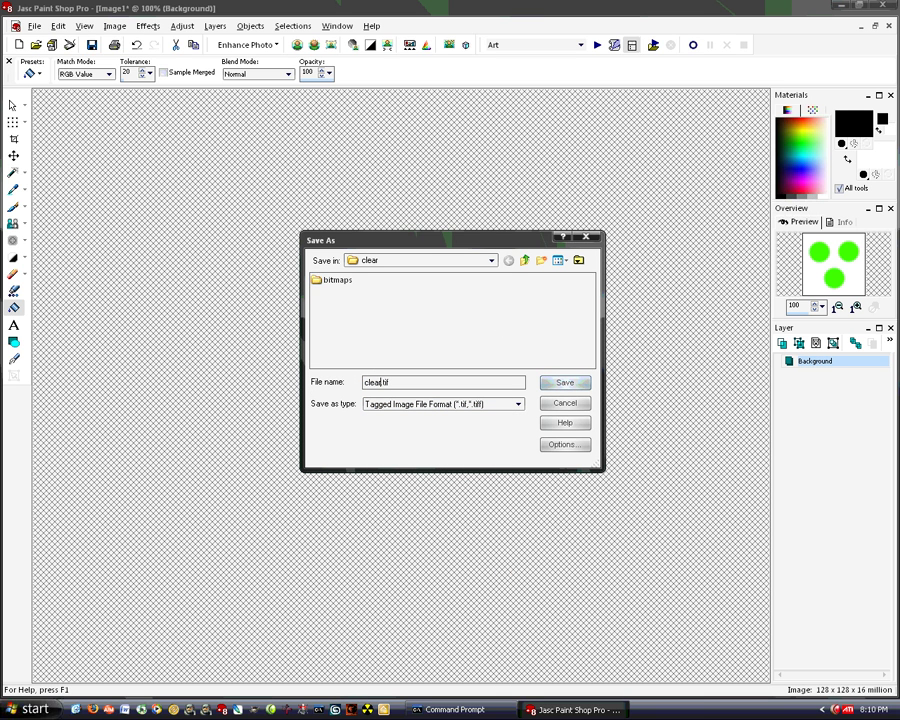
Navigate to the data\clear\bitmaps folder as the save location.
{"action": "left_click", "coordinate": [340, 282]}
{"action": "left_click", "coordinate": [524, 261]}
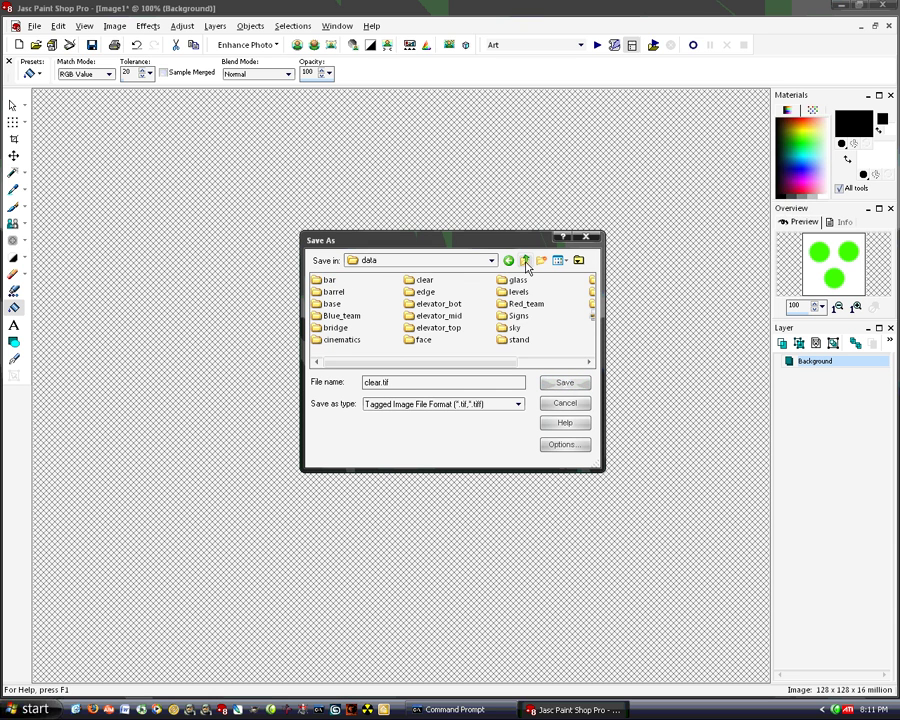
{"action": "left_click", "coordinate": [524, 261]}
{"action": "double_click", "coordinate": [331, 315]}
{"action": "left_click_drag", "start_coordinate": [466, 366], "coordinate": [442, 374]}
{"action": "left_click", "coordinate": [420, 281]}
{"action": "double_click", "coordinate": [419, 281]}
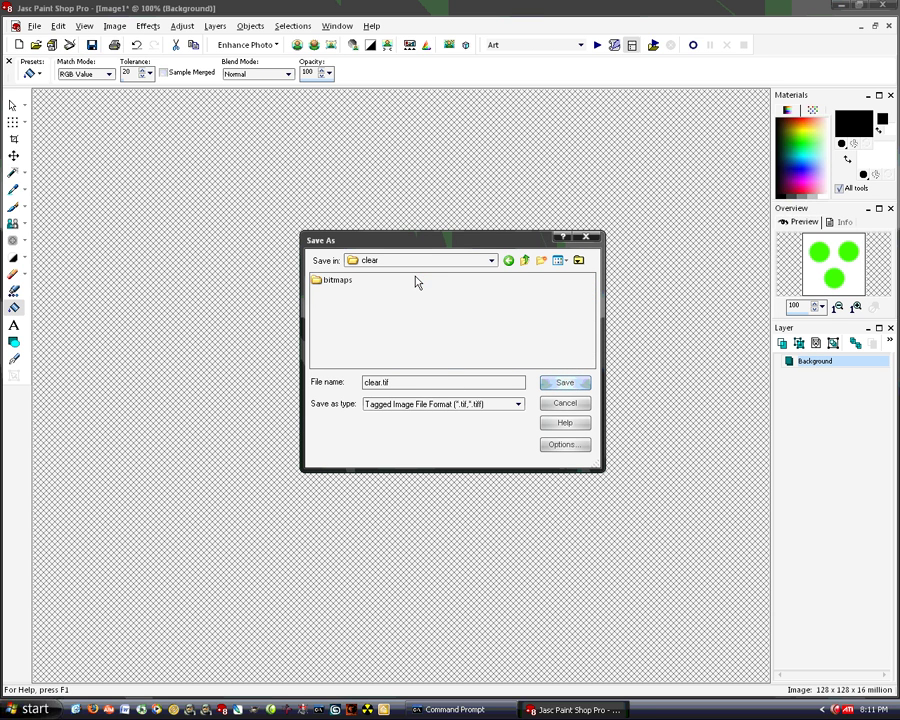
{"action": "double_click", "coordinate": [340, 281]}
Overwrite the existing clear.tif and quit Paint Shop Pro.
{"action": "left_click", "coordinate": [340, 282]}
{"action": "left_click", "coordinate": [565, 386]}
{"action": "left_click", "coordinate": [424, 395]}
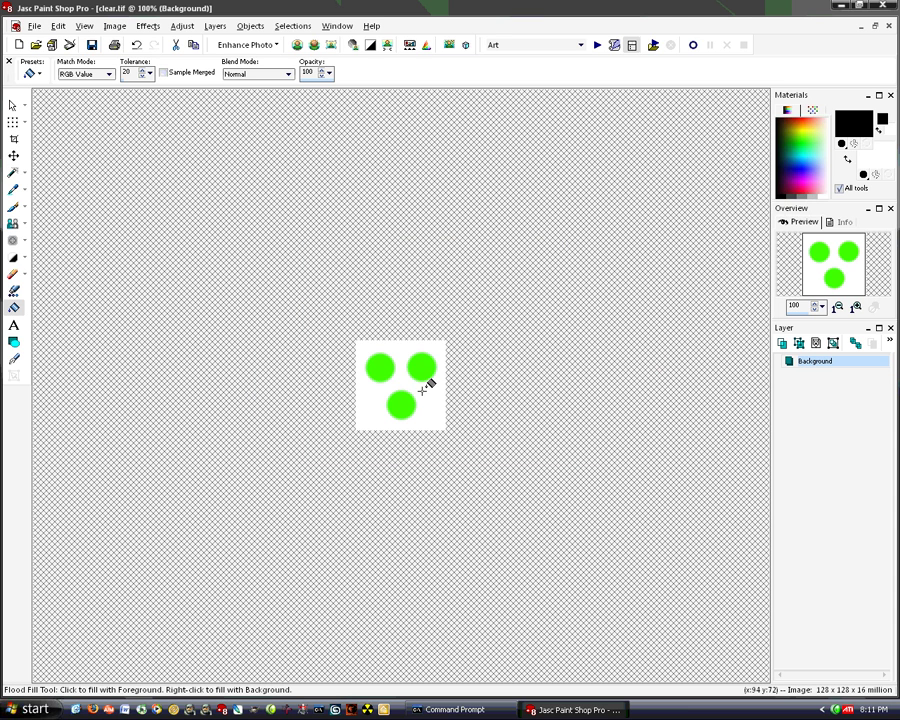
{"action": "left_click", "coordinate": [888, 8]}
Launch Guerilla and run tool bitmaps clear\bitmaps to build the 128x128 explicit-alpha bitmap.
{"action": "left_click", "coordinate": [351, 709]}
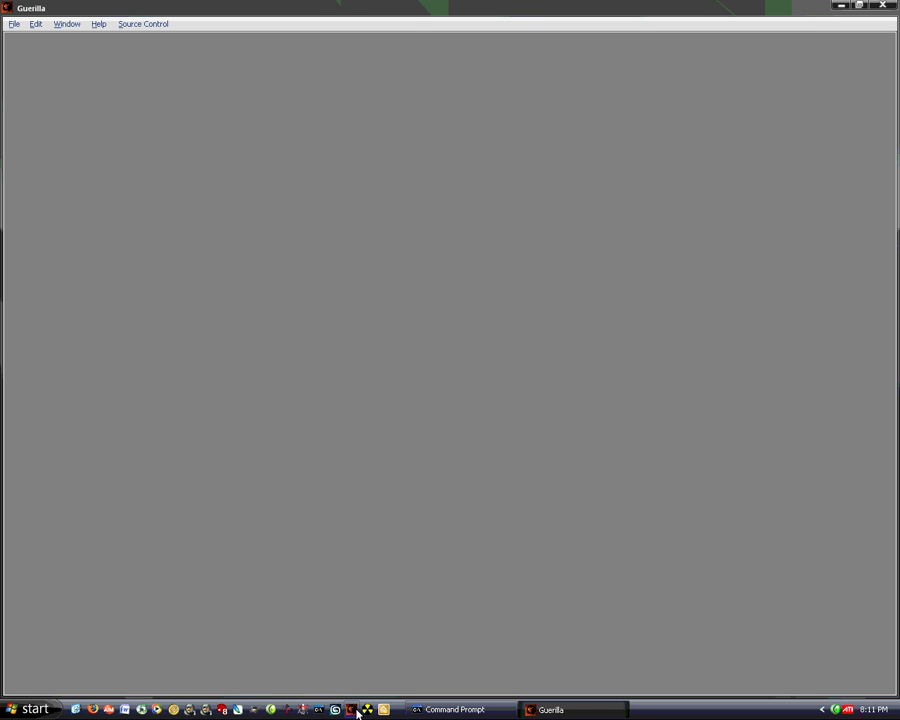
{"action": "left_click", "coordinate": [319, 710]}
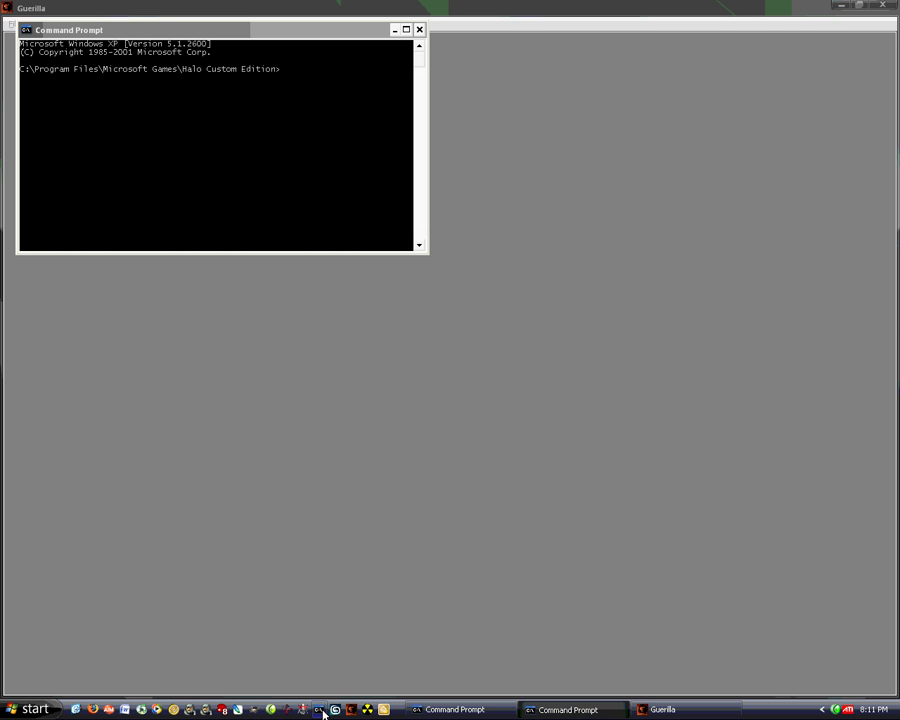
{"action": "left_click", "coordinate": [420, 29]}
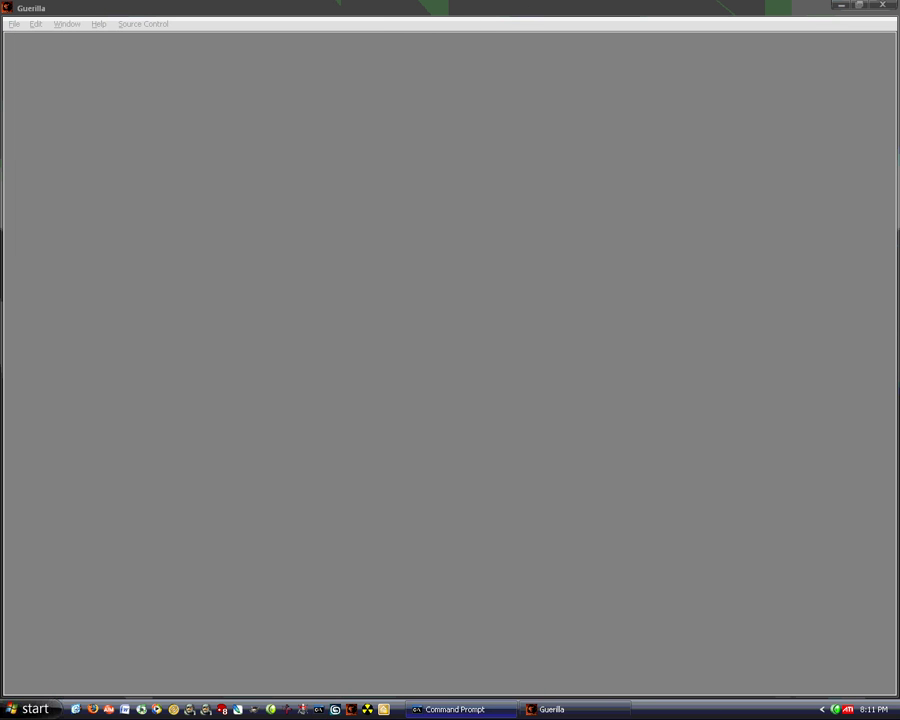
{"action": "left_click", "coordinate": [475, 711]}
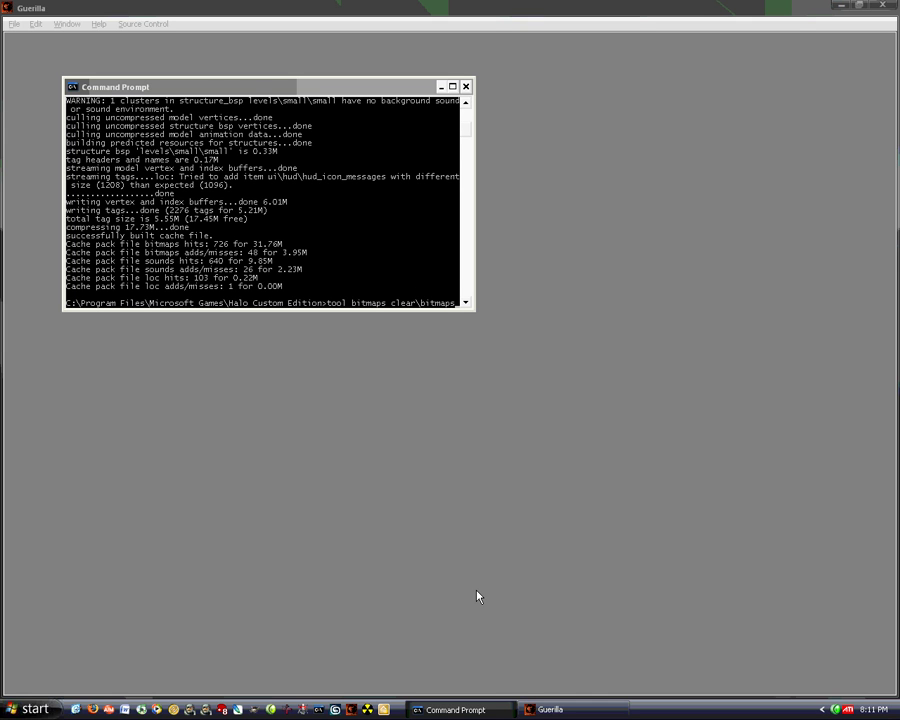
{"action": "key", "text": "Return"}
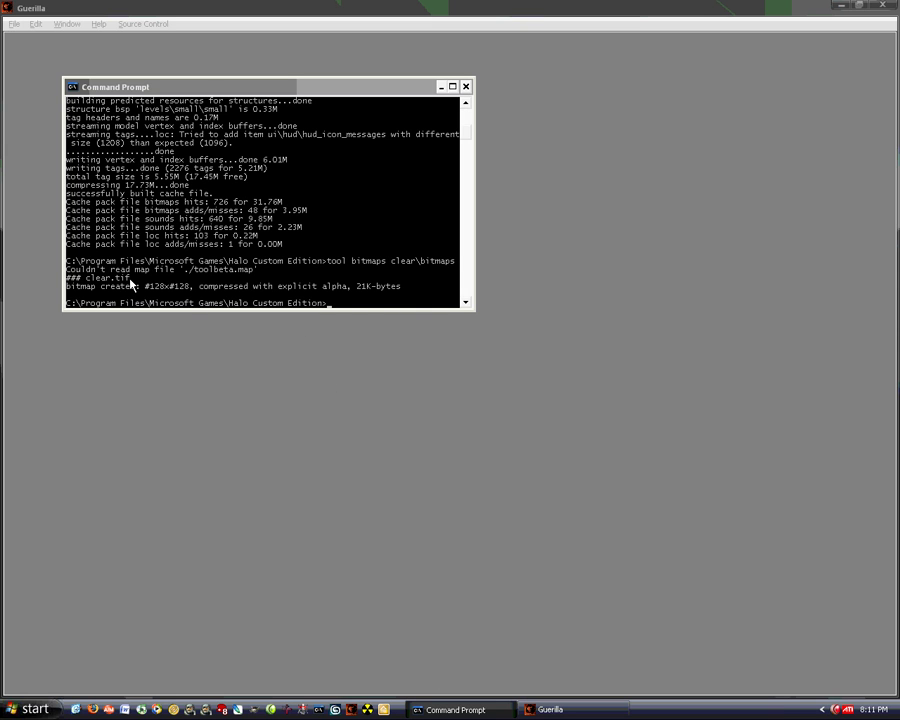
{"action": "left_click", "coordinate": [578, 712]}
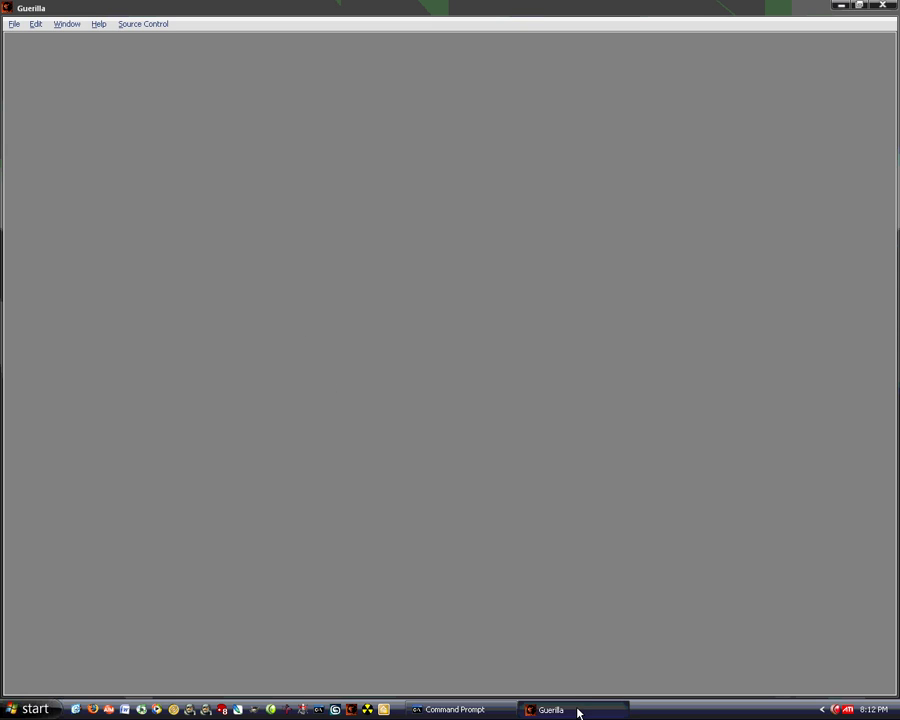
Open the clear\bitmaps\clear.bitmap tag in Guerilla.
{"action": "left_click", "coordinate": [16, 27]}
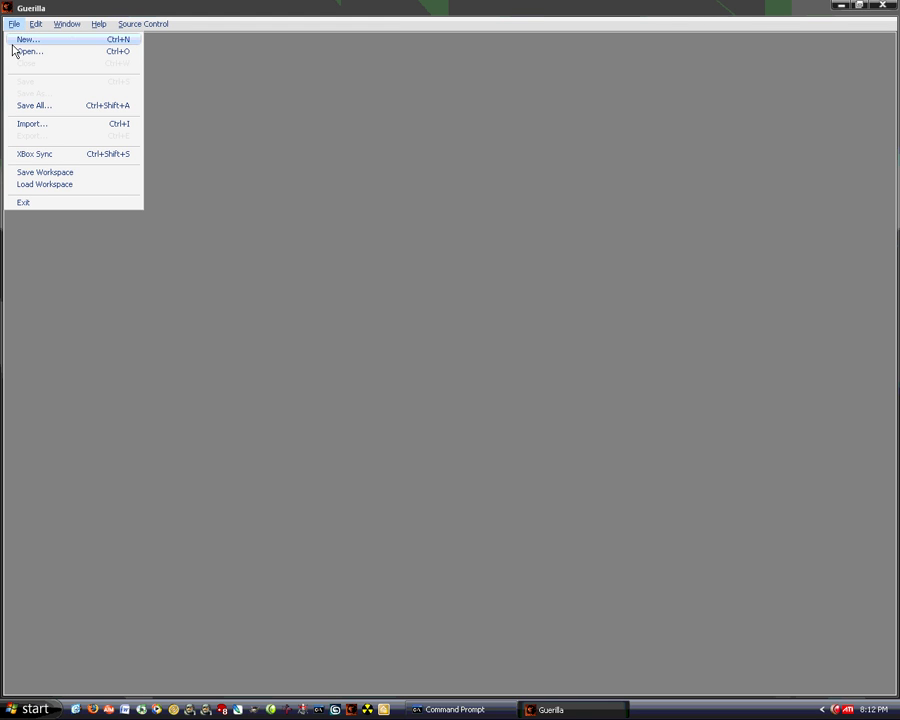
{"action": "left_click", "coordinate": [14, 51]}
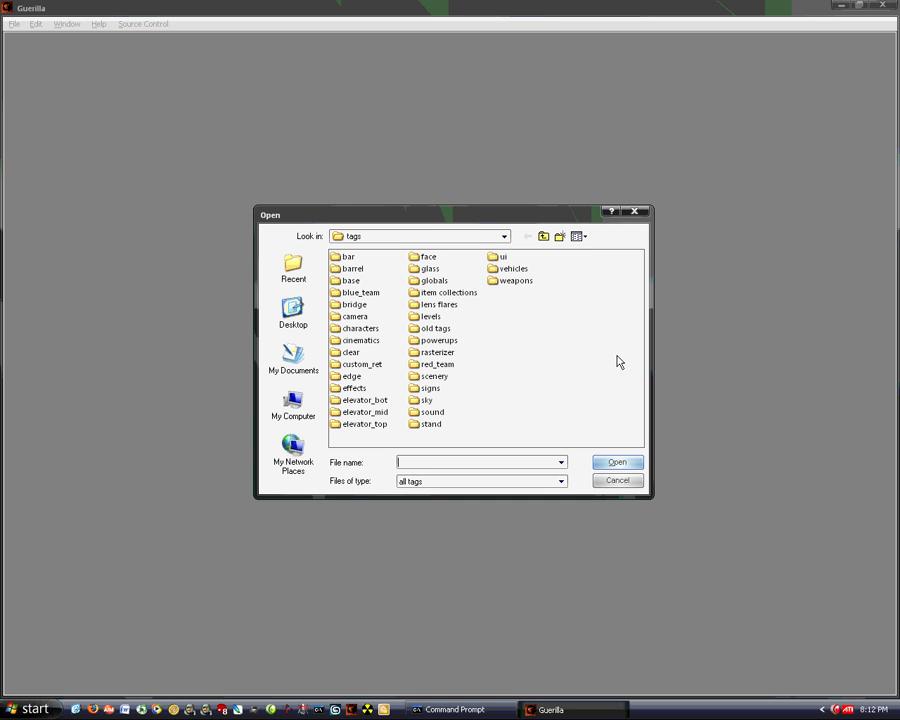
{"action": "double_click", "coordinate": [350, 352]}
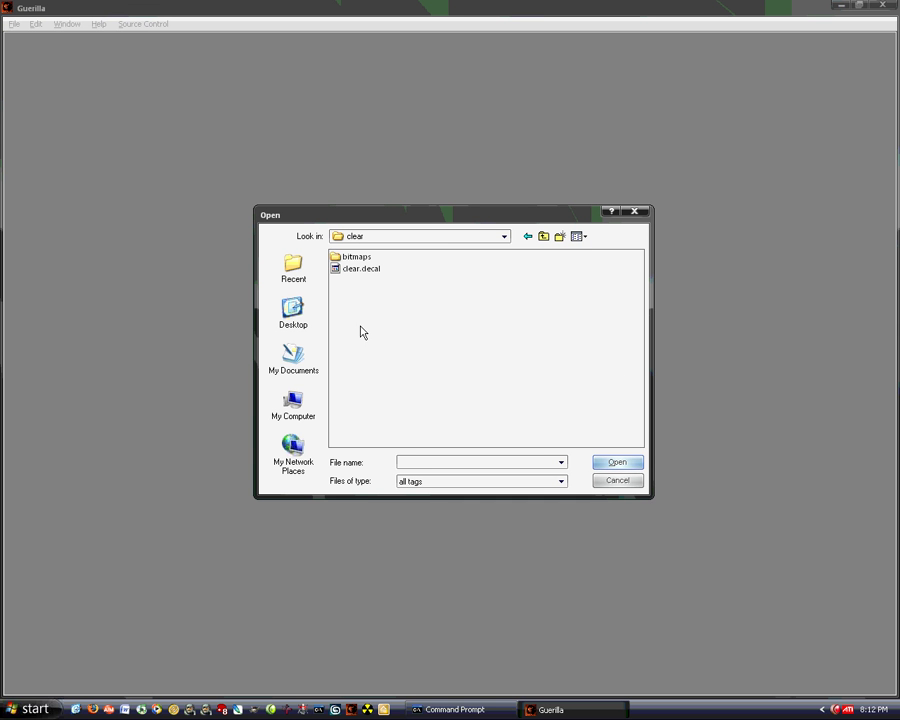
{"action": "double_click", "coordinate": [360, 257]}
{"action": "double_click", "coordinate": [362, 257]}
Keep the format as compressed with explicit alpha and close the tag.
{"action": "left_click", "coordinate": [231, 460]}
{"action": "left_click", "coordinate": [200, 469]}
{"action": "left_click", "coordinate": [199, 462]}
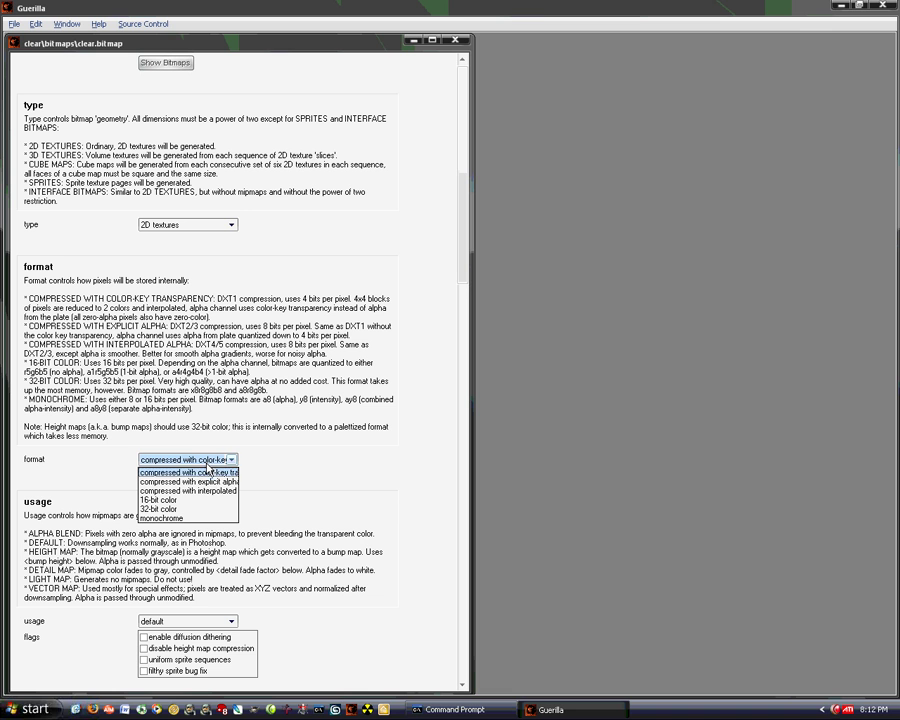
{"action": "left_click", "coordinate": [212, 482]}
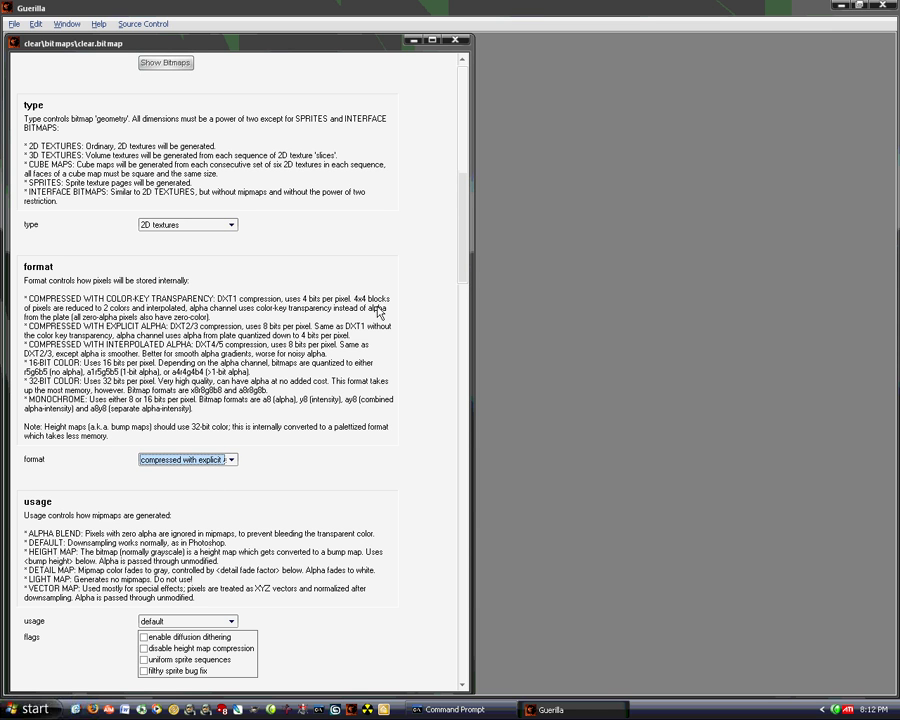
{"action": "left_click", "coordinate": [455, 40]}
Save the bitmap tag, quit Guerilla, rerun tool bitmaps clear\bitmaps, and relaunch Guerilla.
{"action": "left_click", "coordinate": [412, 373]}
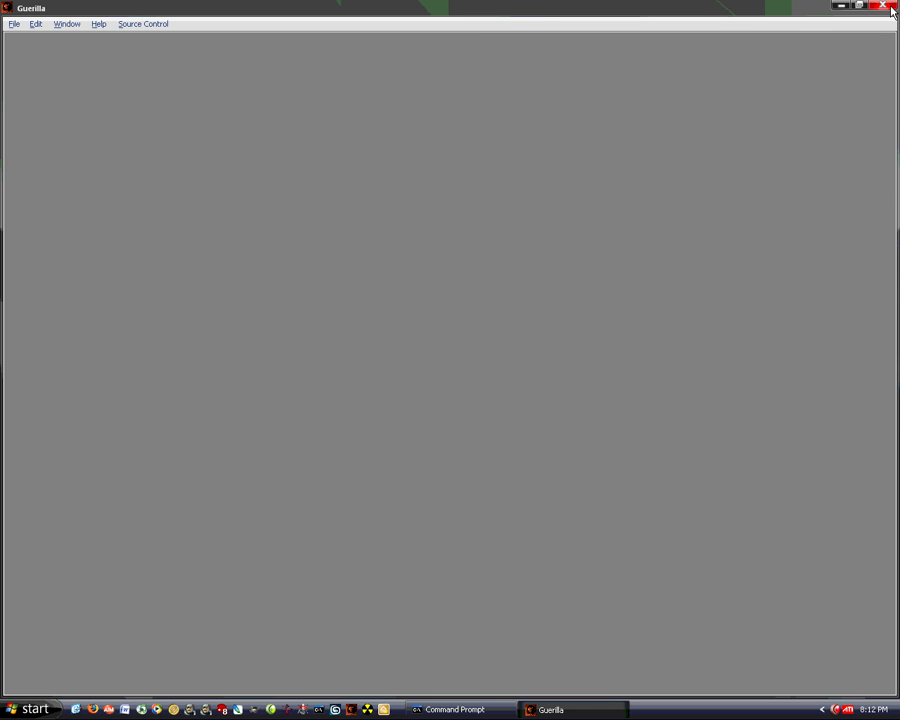
{"action": "left_click", "coordinate": [892, 8]}
{"action": "key", "text": "Up"}
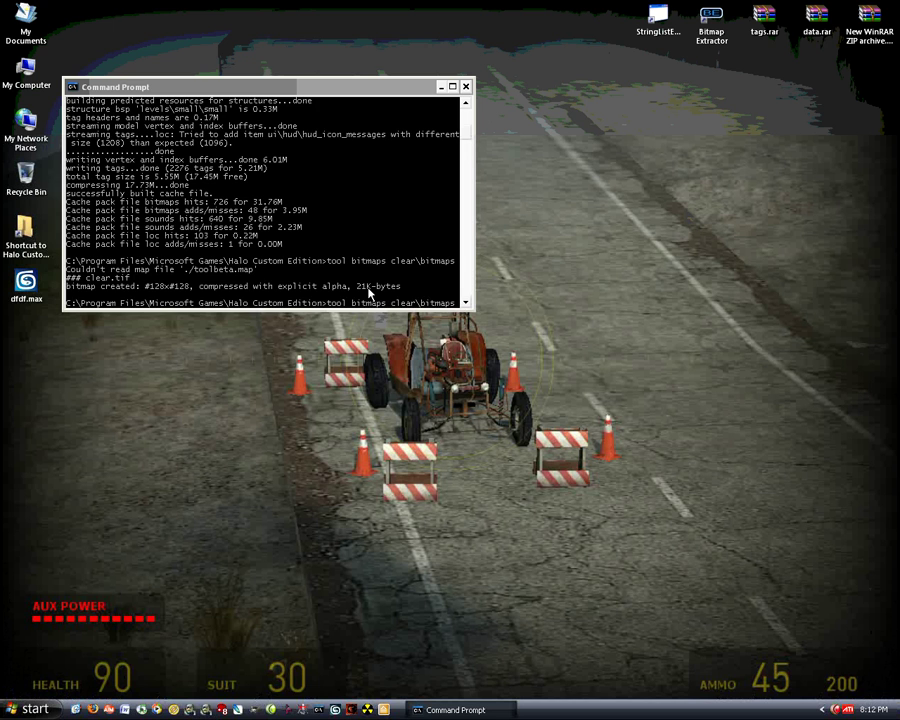
{"action": "key", "text": "Return"}
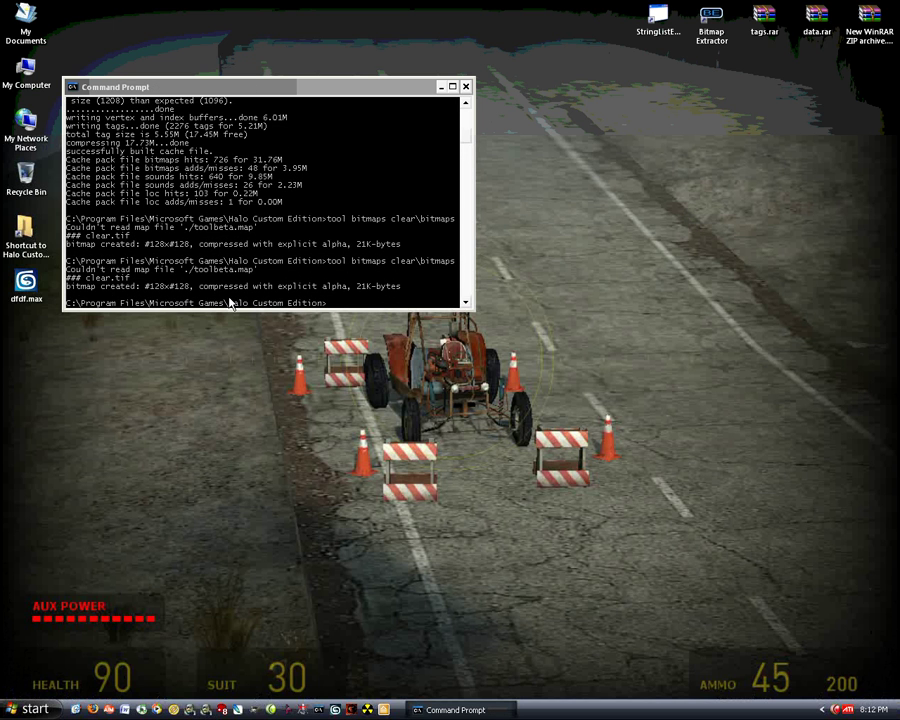
{"action": "left_click", "coordinate": [351, 710]}
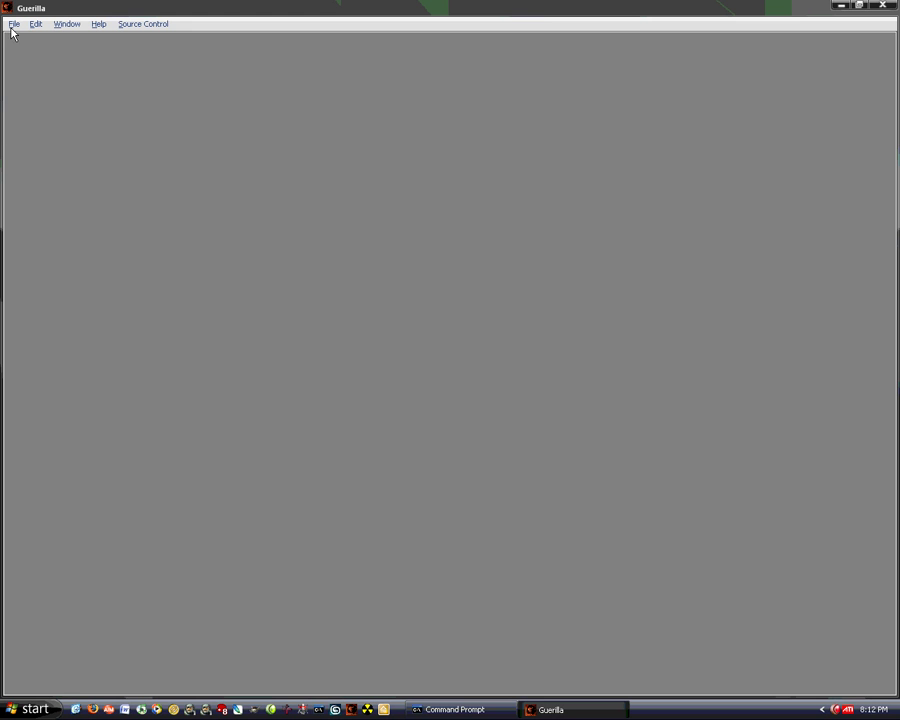
Dismiss the Open window and create a new decal tag.
{"action": "left_click", "coordinate": [14, 24]}
{"action": "left_click", "coordinate": [28, 52]}
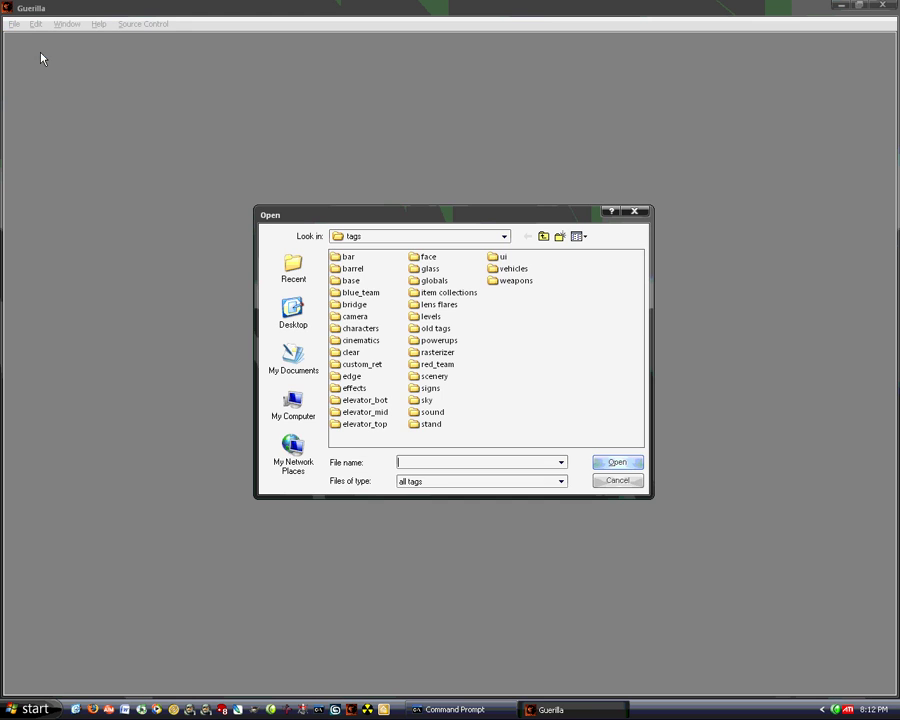
{"action": "key", "text": "Escape"}
{"action": "left_click", "coordinate": [14, 24]}
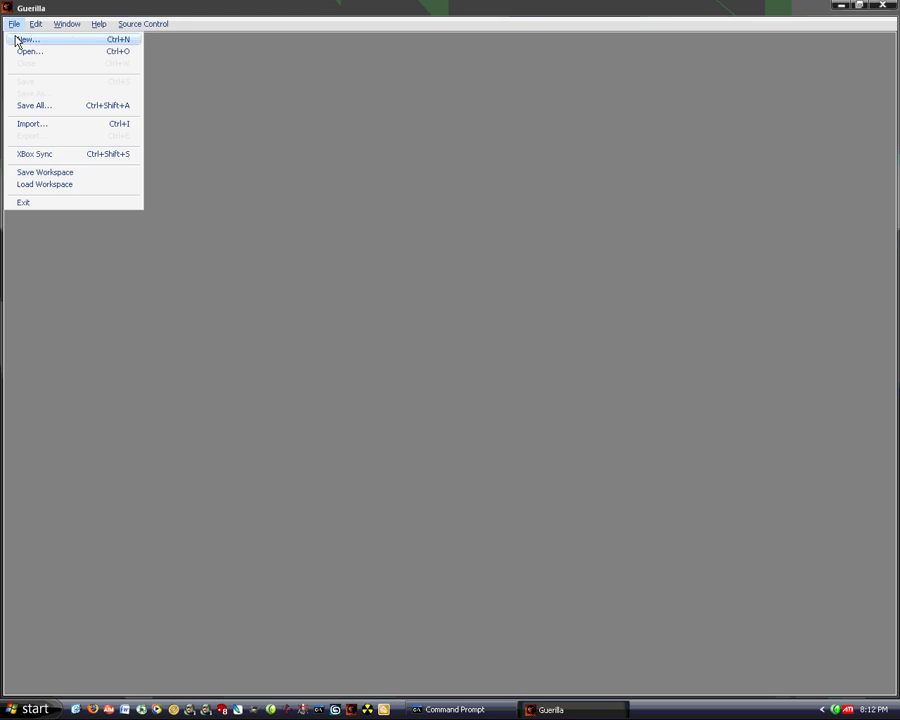
{"action": "left_click", "coordinate": [18, 39]}
{"action": "left_click", "coordinate": [522, 344]}
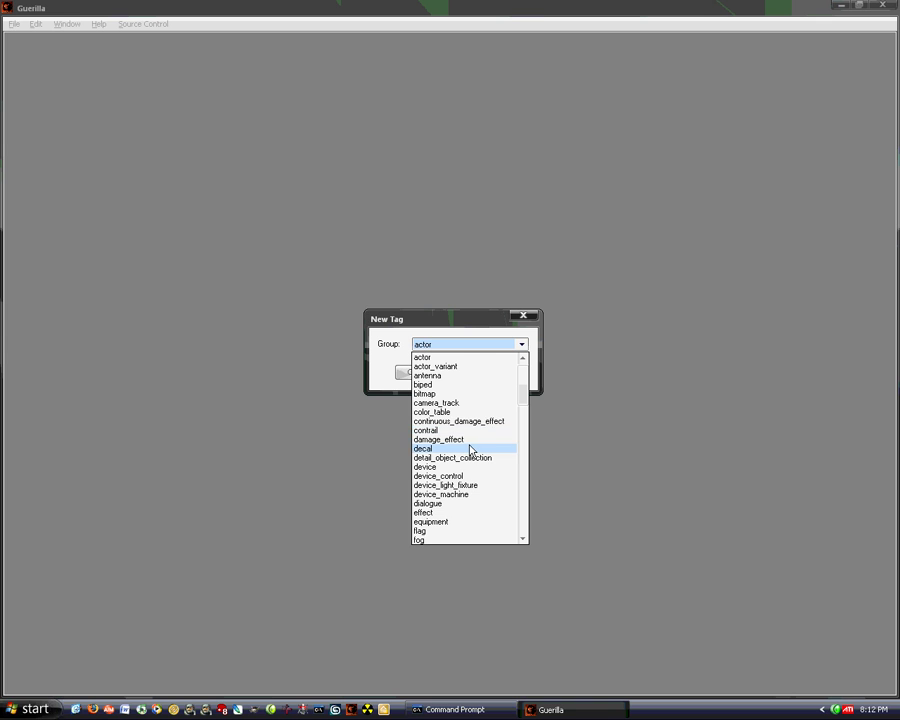
{"action": "left_click", "coordinate": [470, 448]}
{"action": "left_click", "coordinate": [490, 370]}
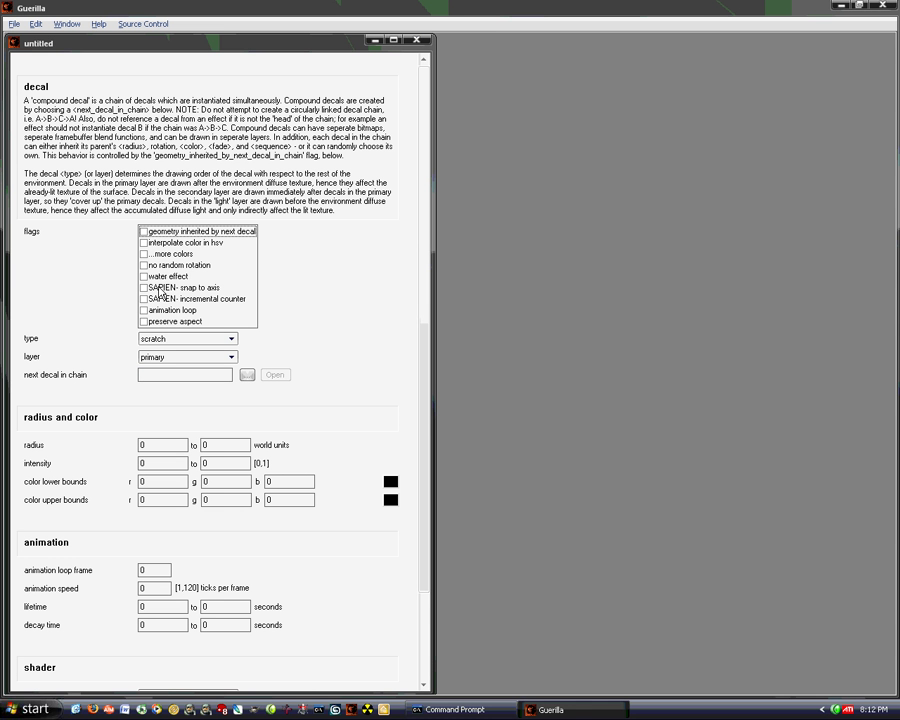
Enable no random rotation, set the map to clear\bitmaps\clear.bitmap, and close to save.
{"action": "left_click", "coordinate": [145, 266]}
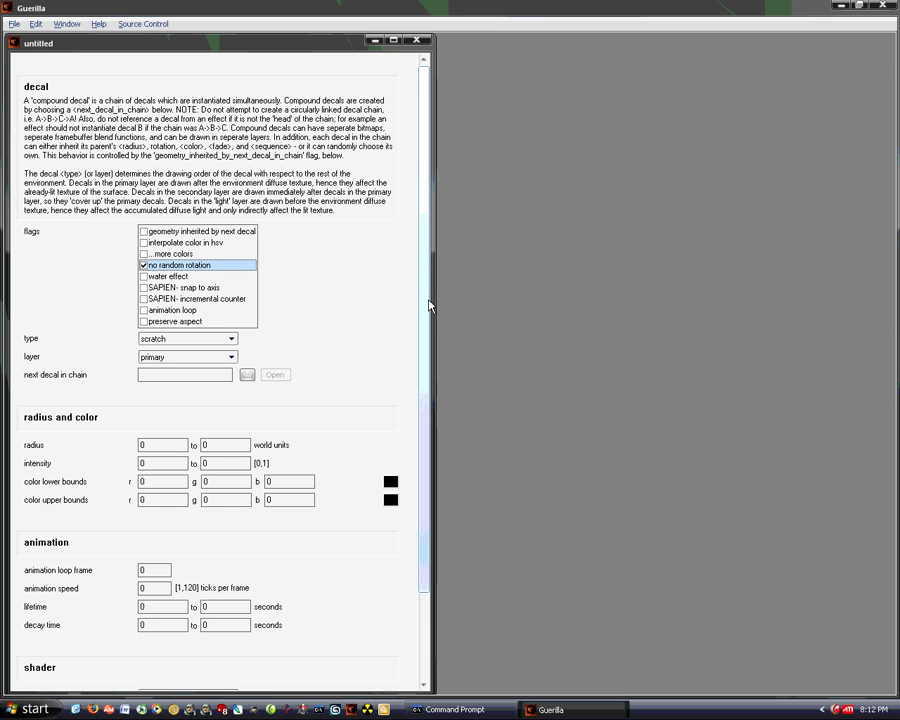
{"action": "left_click_drag", "start_coordinate": [426, 291], "coordinate": [445, 474]}
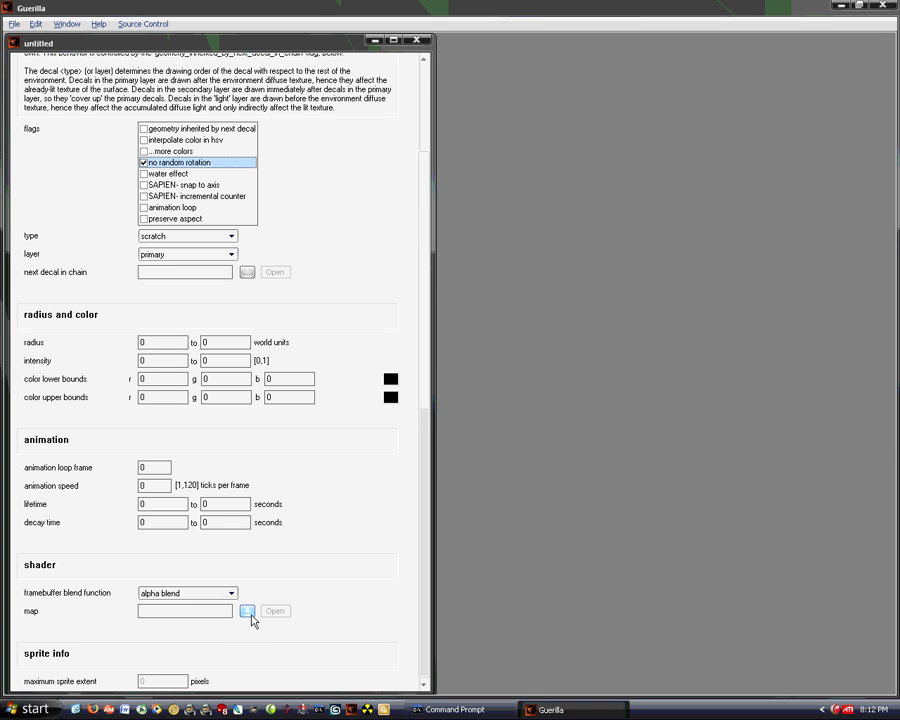
{"action": "left_click", "coordinate": [247, 611]}
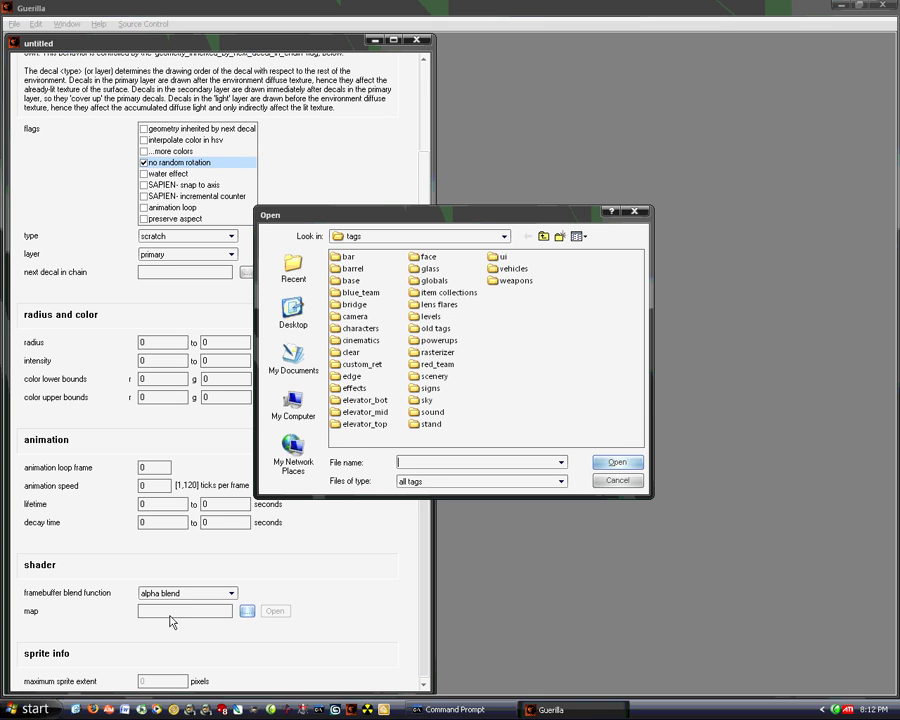
{"action": "double_click", "coordinate": [350, 352]}
{"action": "double_click", "coordinate": [355, 257]}
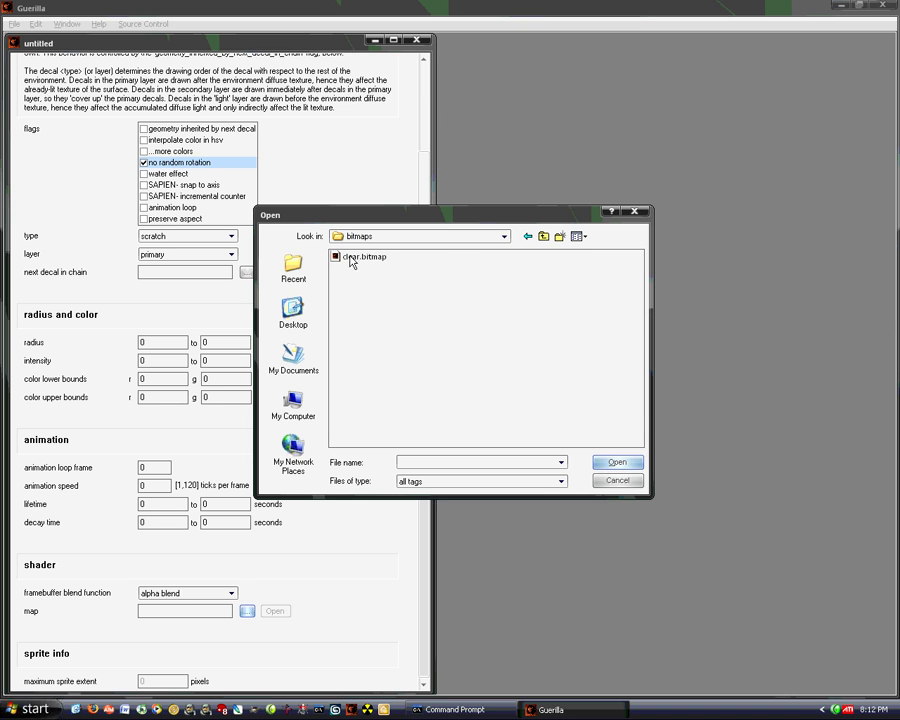
{"action": "double_click", "coordinate": [345, 259]}
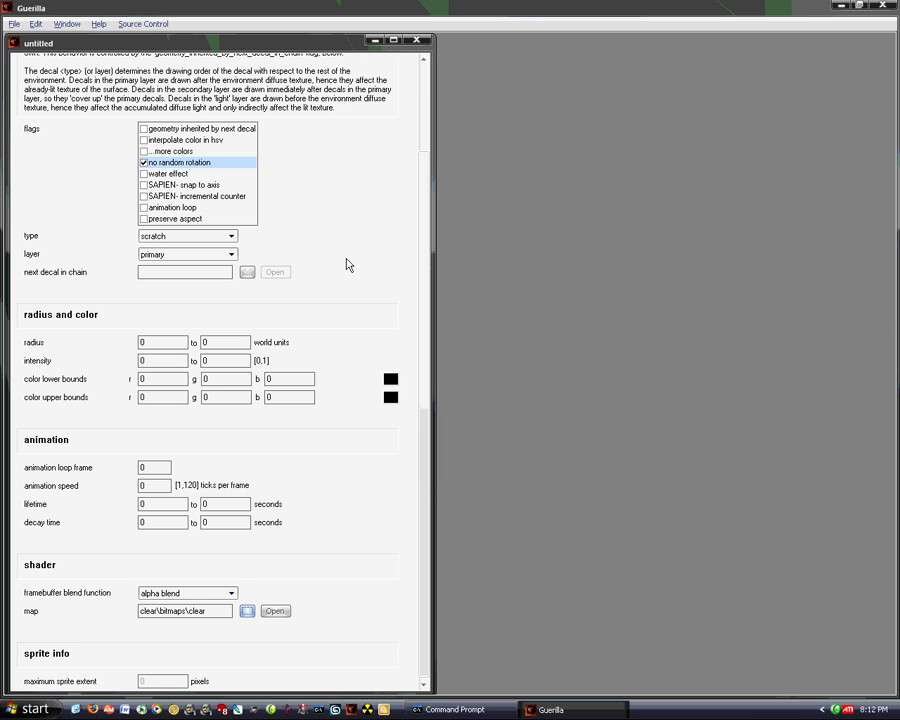
{"action": "left_click", "coordinate": [416, 40]}
Save the decal as clear.decal in the tags clear folder, replacing the old file, and exit Guerilla.
{"action": "left_click", "coordinate": [394, 376]}
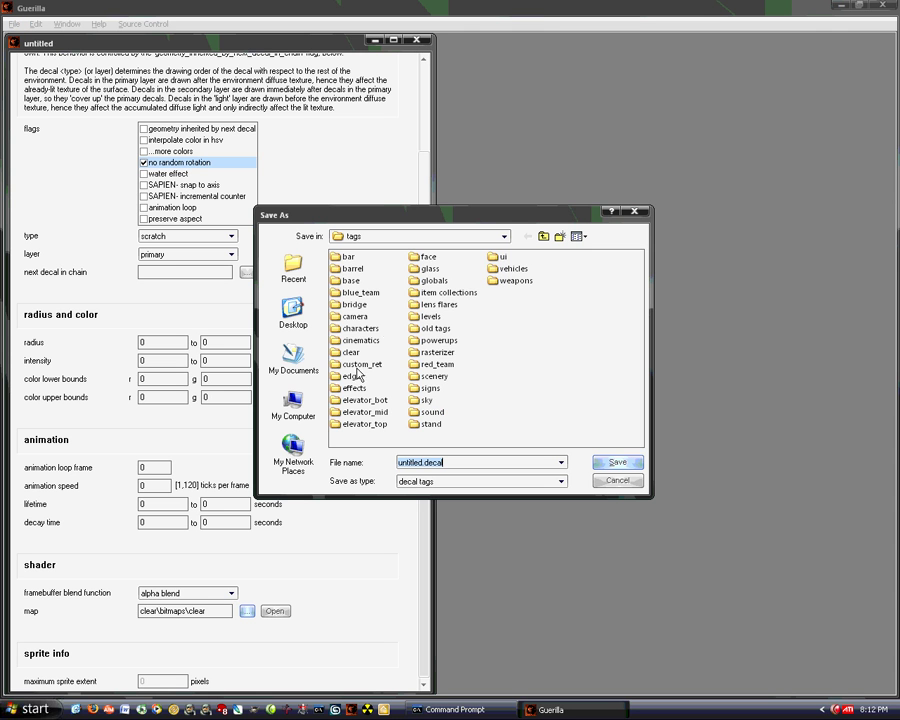
{"action": "double_click", "coordinate": [354, 351]}
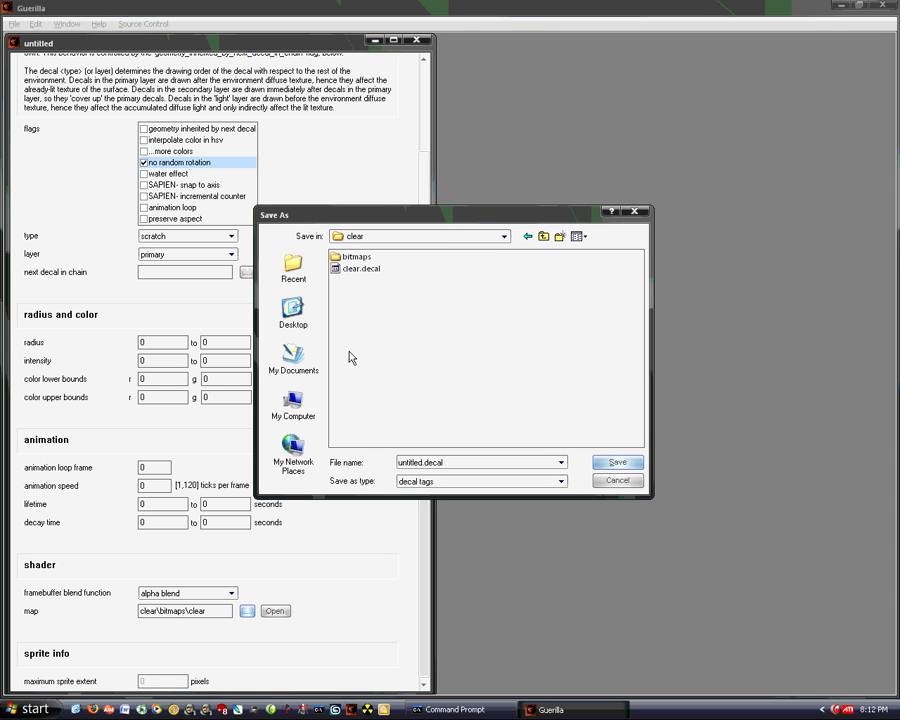
{"action": "left_click", "coordinate": [361, 270]}
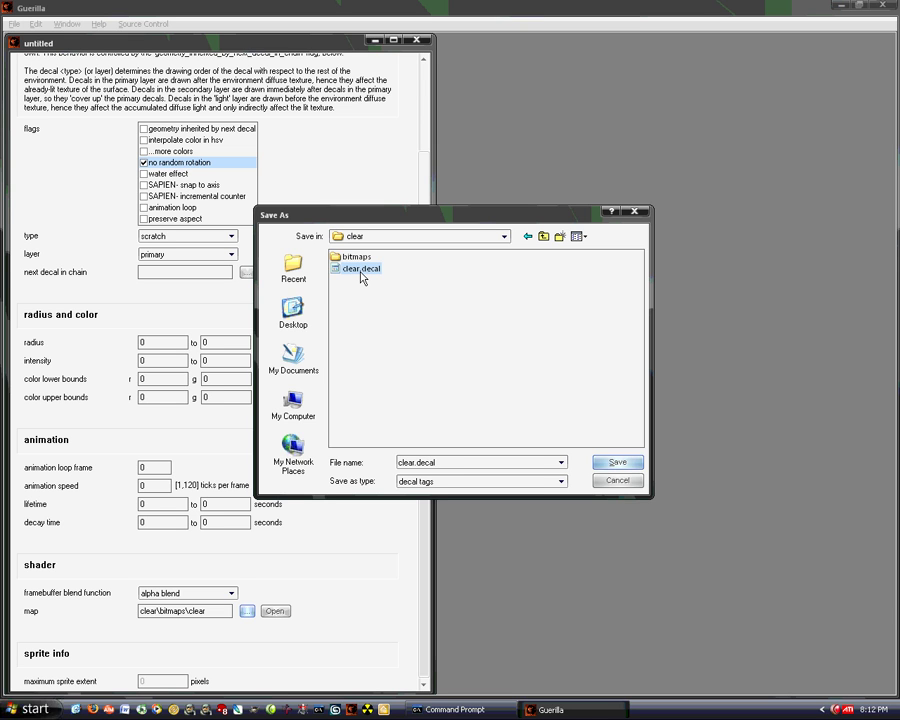
{"action": "left_click", "coordinate": [616, 464]}
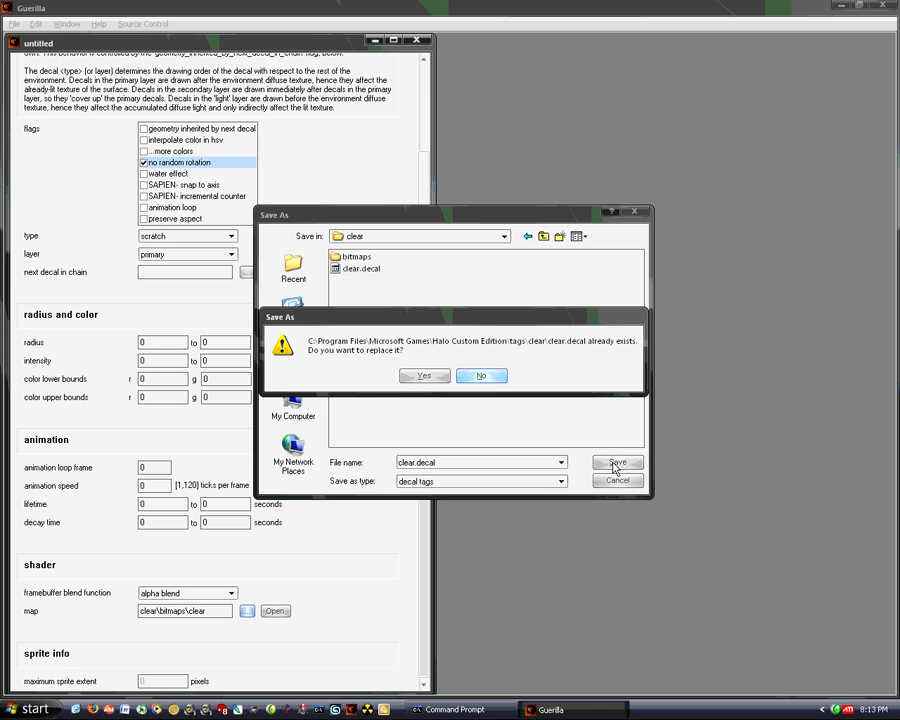
{"action": "left_click", "coordinate": [418, 377]}
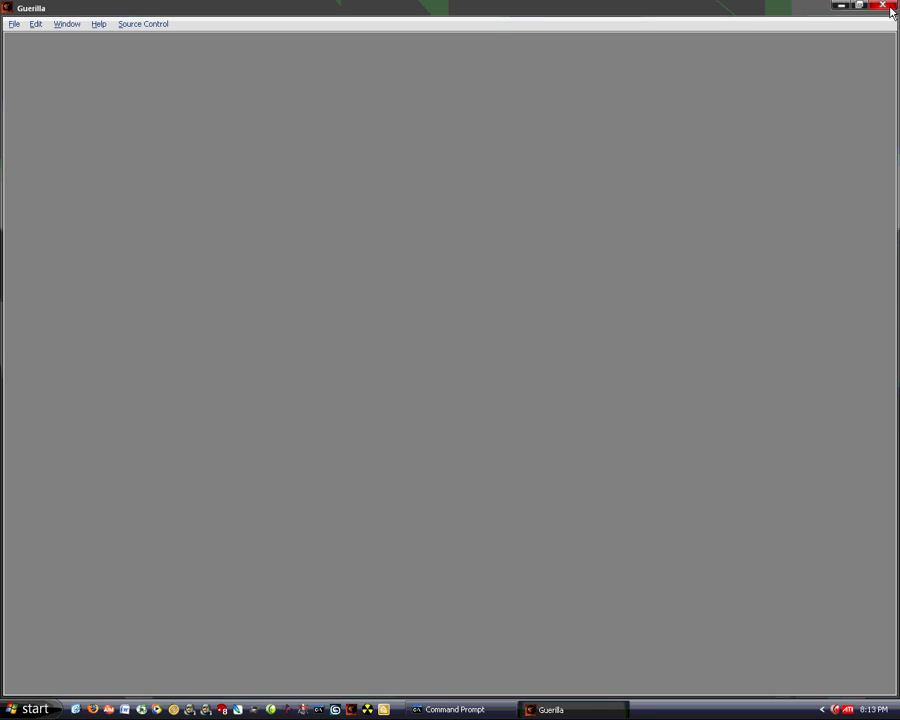
{"action": "left_click", "coordinate": [889, 7]}
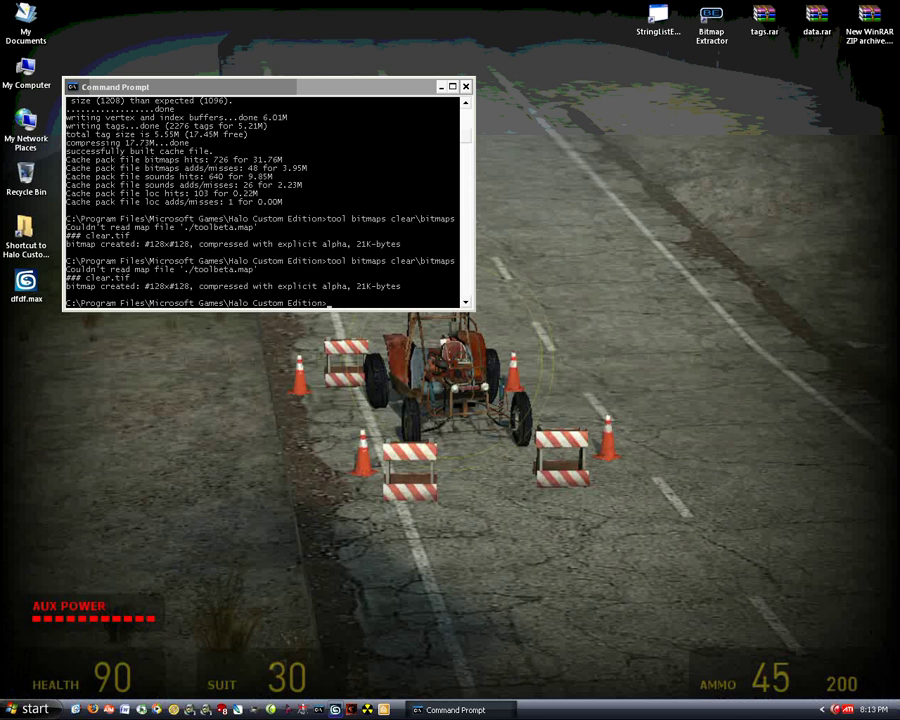
Open small.scenario in Sapien and select the Decals category under Game data.
{"action": "left_click", "coordinate": [380, 710]}
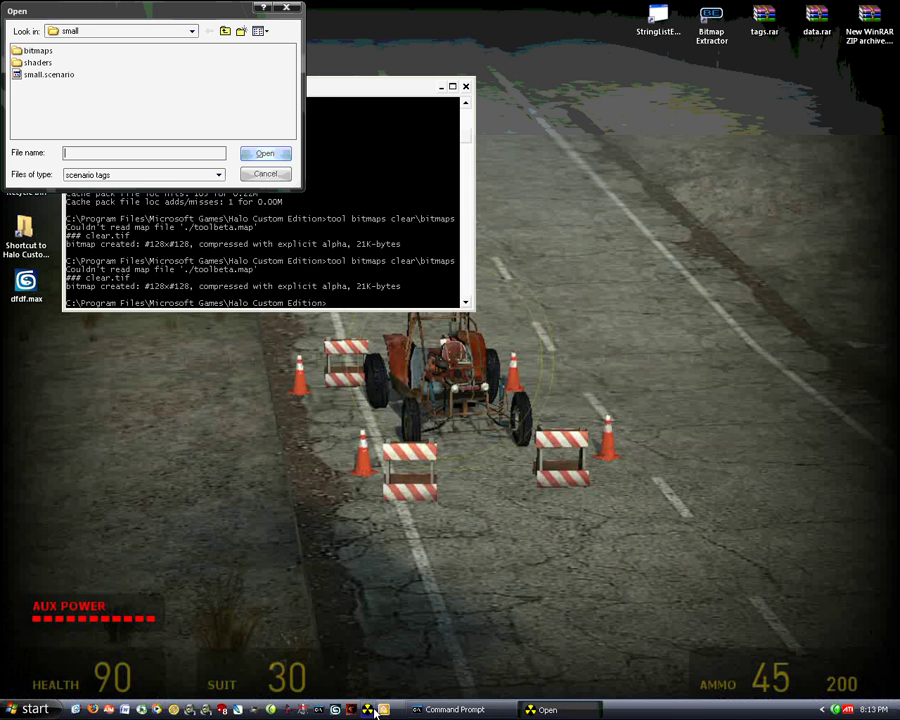
{"action": "key", "text": "Escape"}
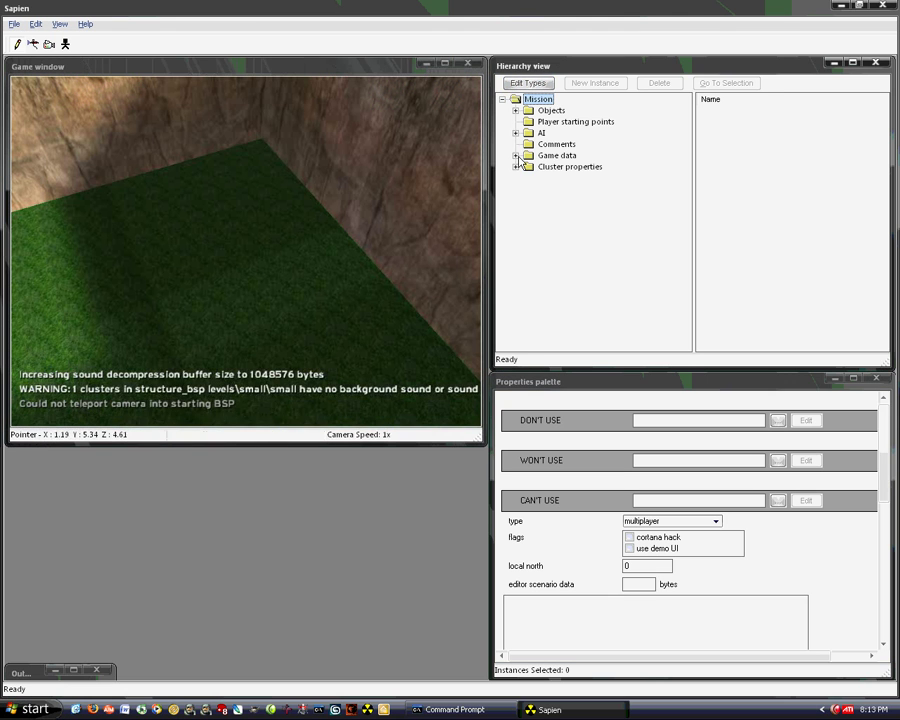
{"action": "left_click", "coordinate": [515, 155]}
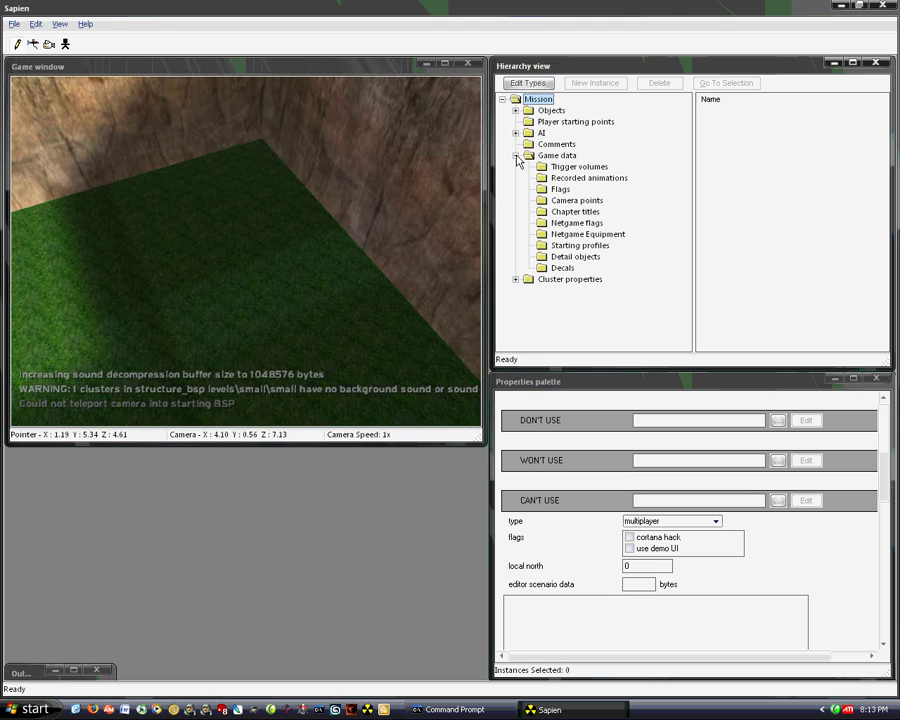
{"action": "left_click", "coordinate": [562, 268]}
Add the clear.decal tag from the clear folder to the decal types list.
{"action": "left_click", "coordinate": [535, 85]}
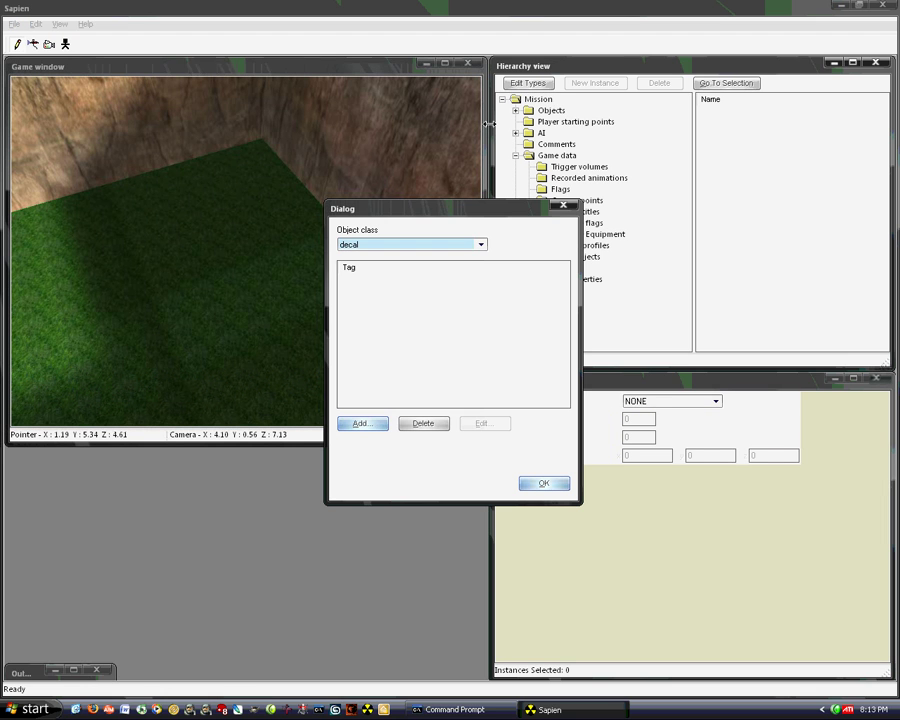
{"action": "left_click", "coordinate": [372, 425]}
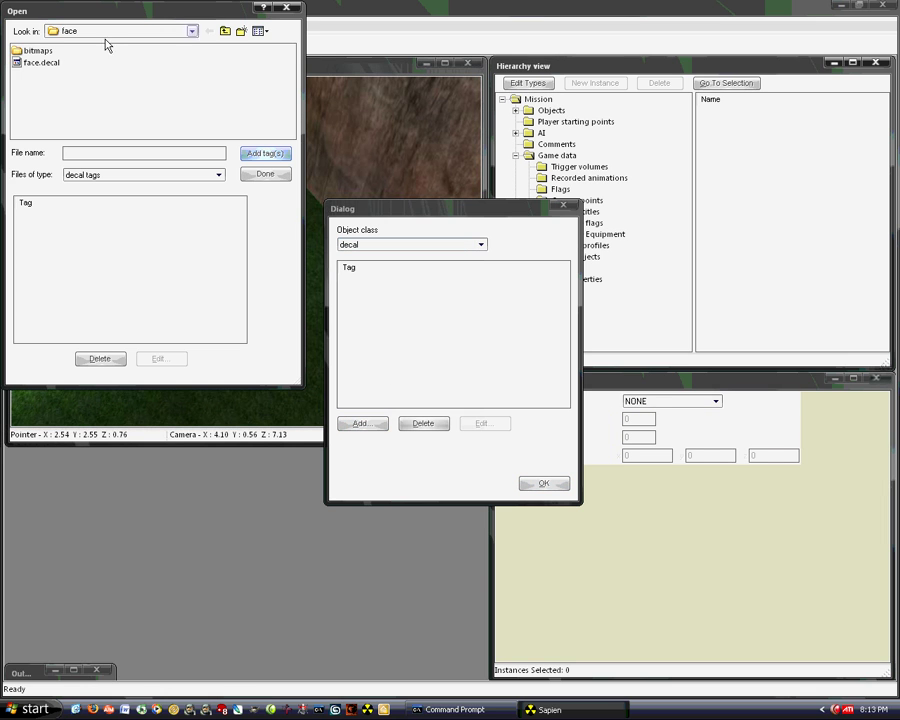
{"action": "left_click", "coordinate": [225, 35]}
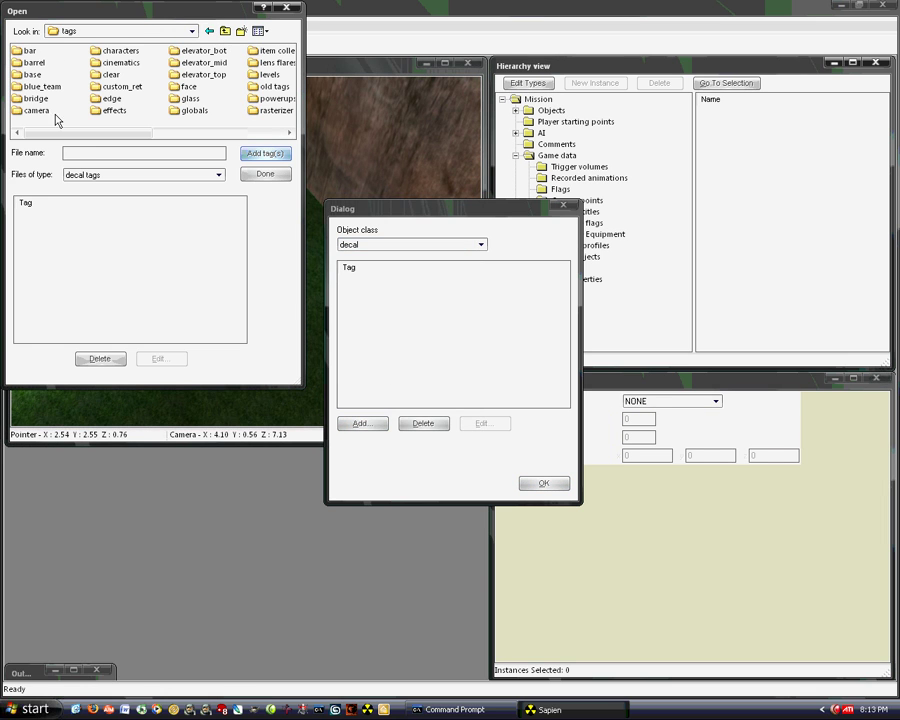
{"action": "double_click", "coordinate": [109, 76]}
{"action": "left_click", "coordinate": [28, 64]}
{"action": "left_click", "coordinate": [265, 153]}
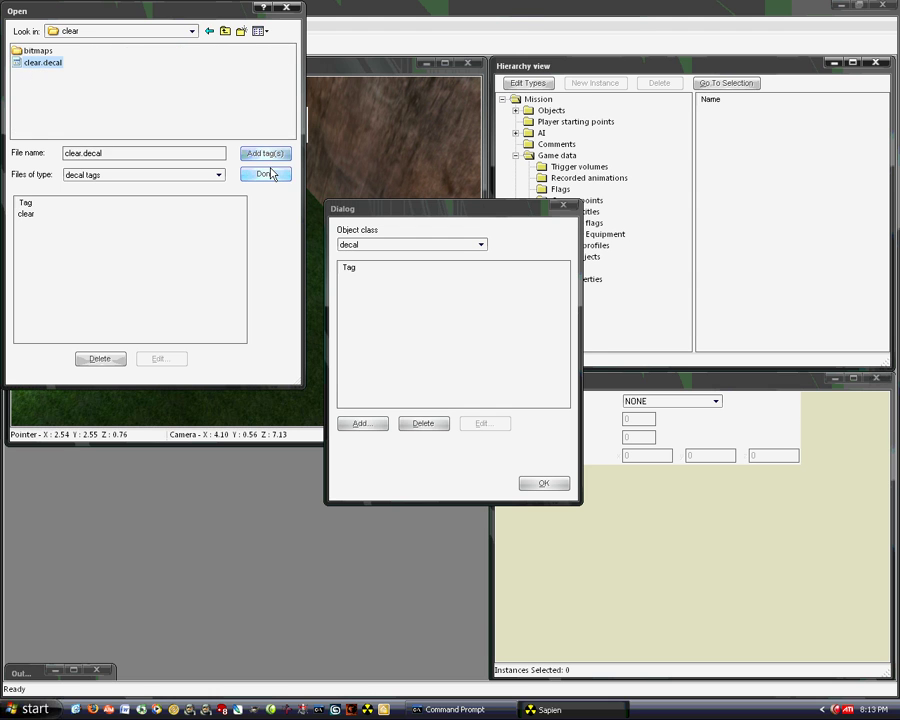
{"action": "left_click", "coordinate": [272, 175]}
{"action": "left_click", "coordinate": [544, 483]}
Set the decal type to clear and place a decal on the grass floor.
{"action": "left_click", "coordinate": [648, 402]}
{"action": "left_click", "coordinate": [658, 422]}
{"action": "right_click", "coordinate": [208, 268]}
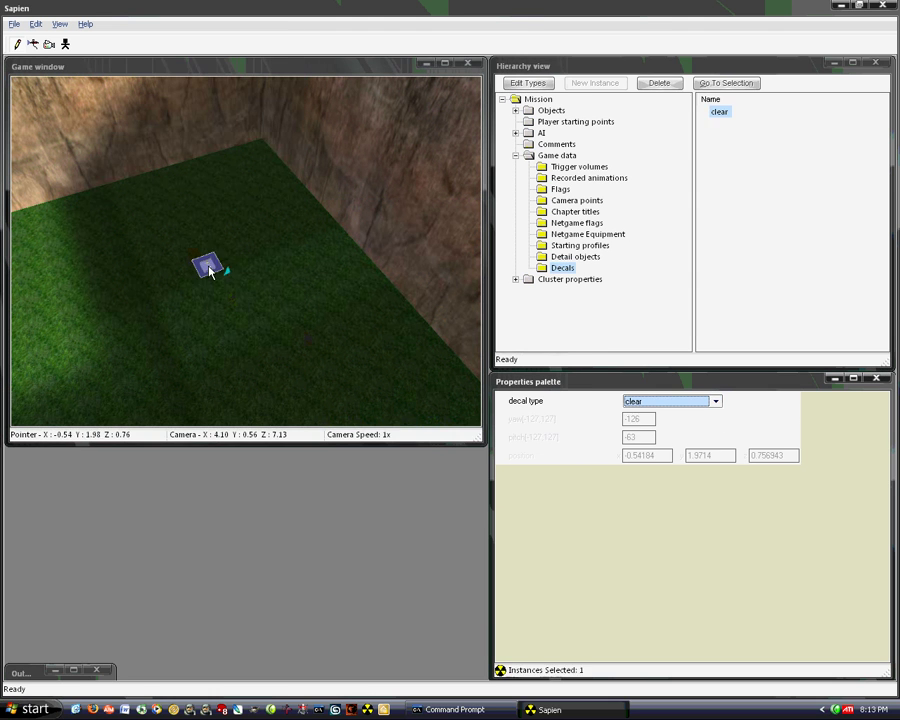
{"action": "left_click_drag", "start_coordinate": [208, 268], "coordinate": [400, 210]}
Save the small scenario and close Sapien.
{"action": "left_click", "coordinate": [13, 24]}
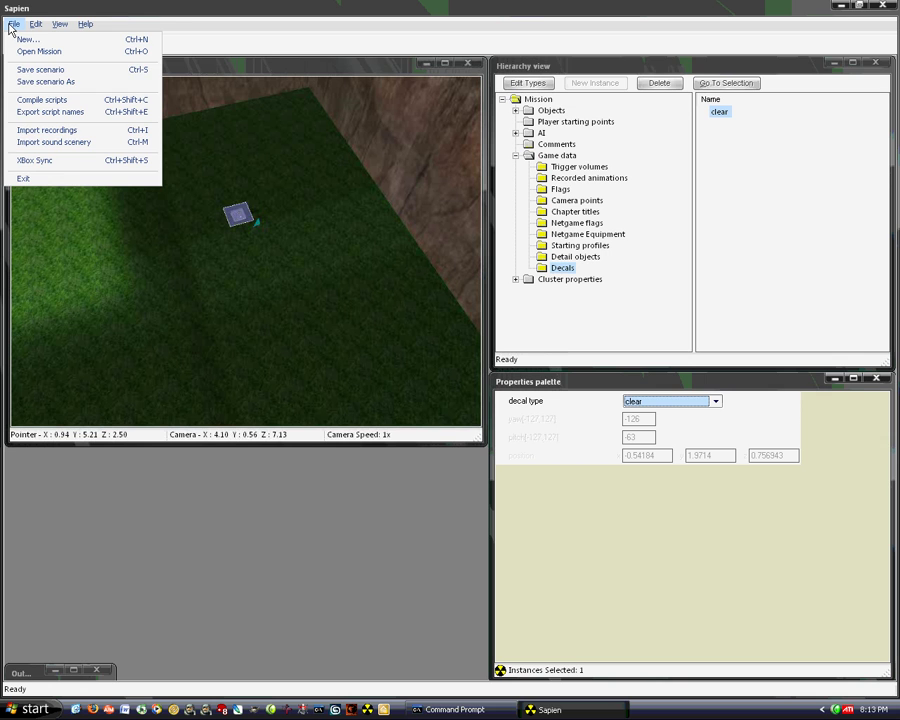
{"action": "left_click", "coordinate": [40, 67]}
{"action": "left_click", "coordinate": [883, 5]}
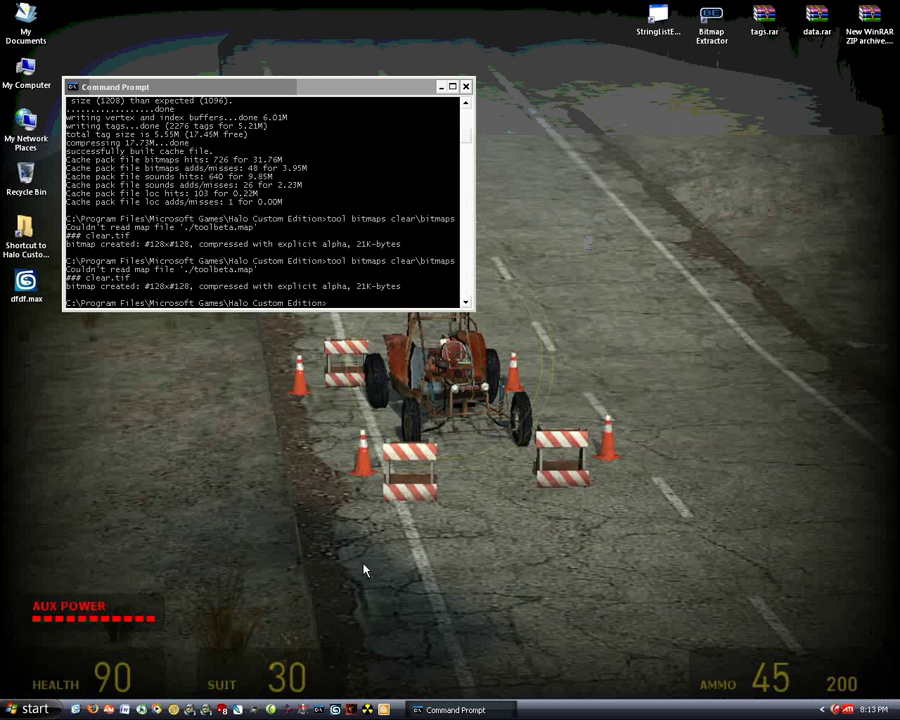
Rebuild the levels\small\small cache file with tool build-cache-file, then launch Halo Custom Edition.
{"action": "key", "text": "Up"}
{"action": "key", "text": "Up"}
{"action": "key", "text": "Up"}
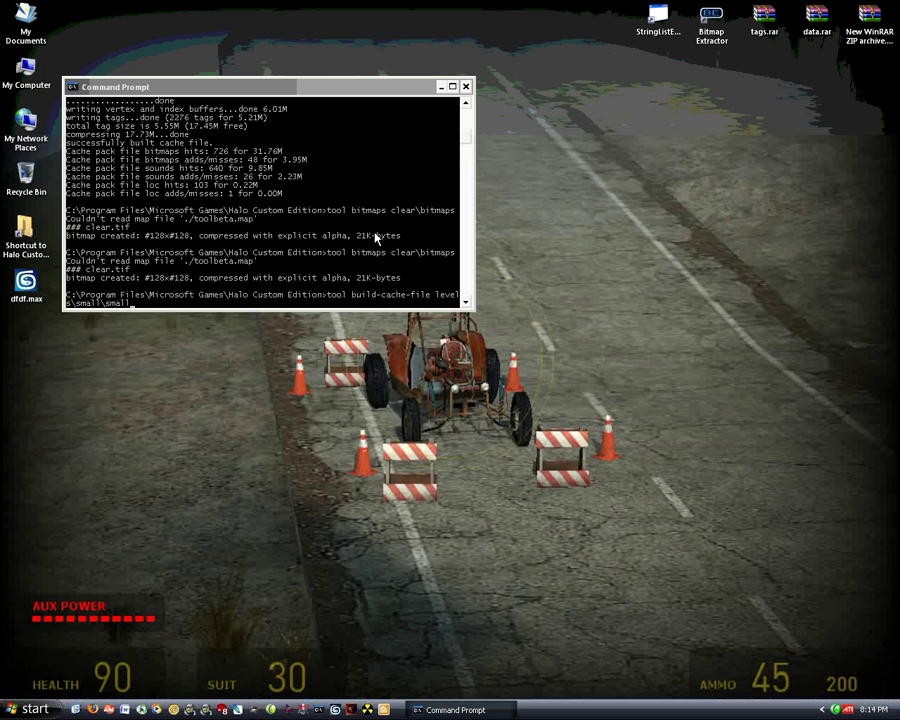
{"action": "key", "text": "Return"}
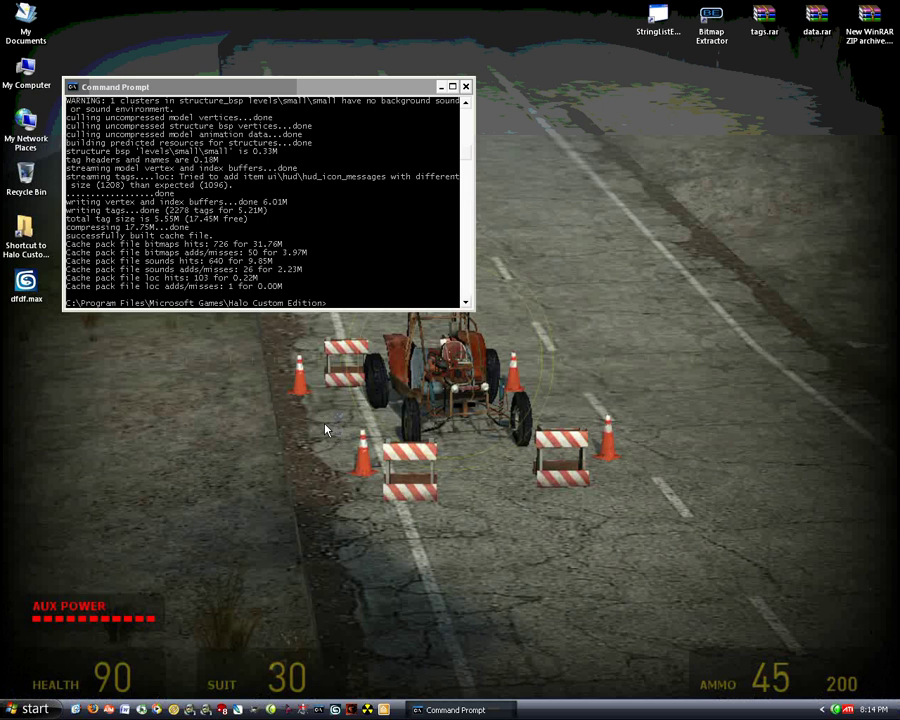
{"action": "left_click", "coordinate": [207, 710]}
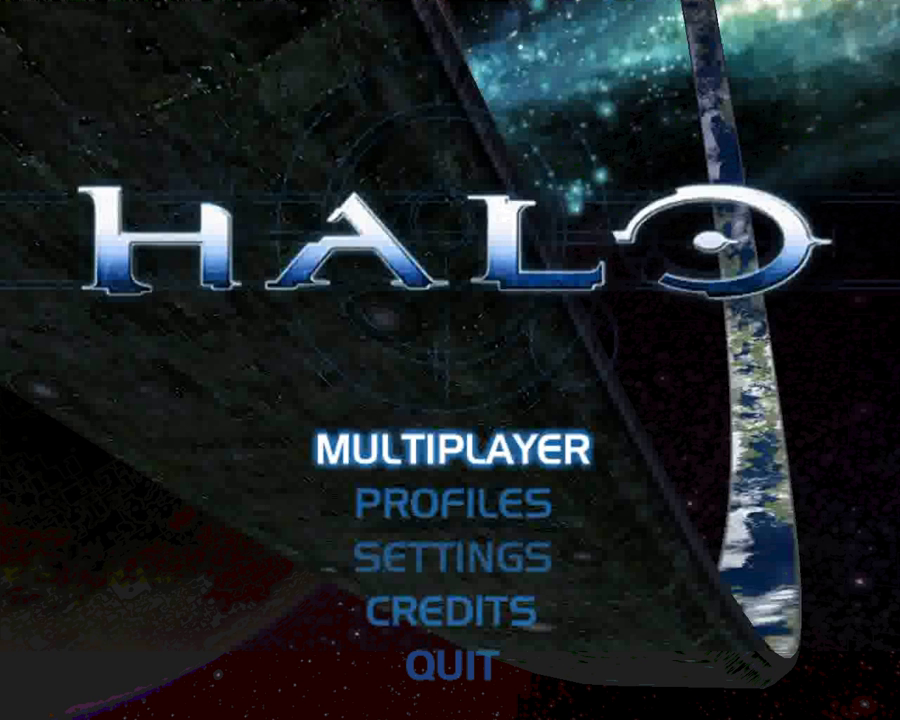
Create a LAN Slayer game on the map small and start the server.
{"action": "key", "text": "Return"}
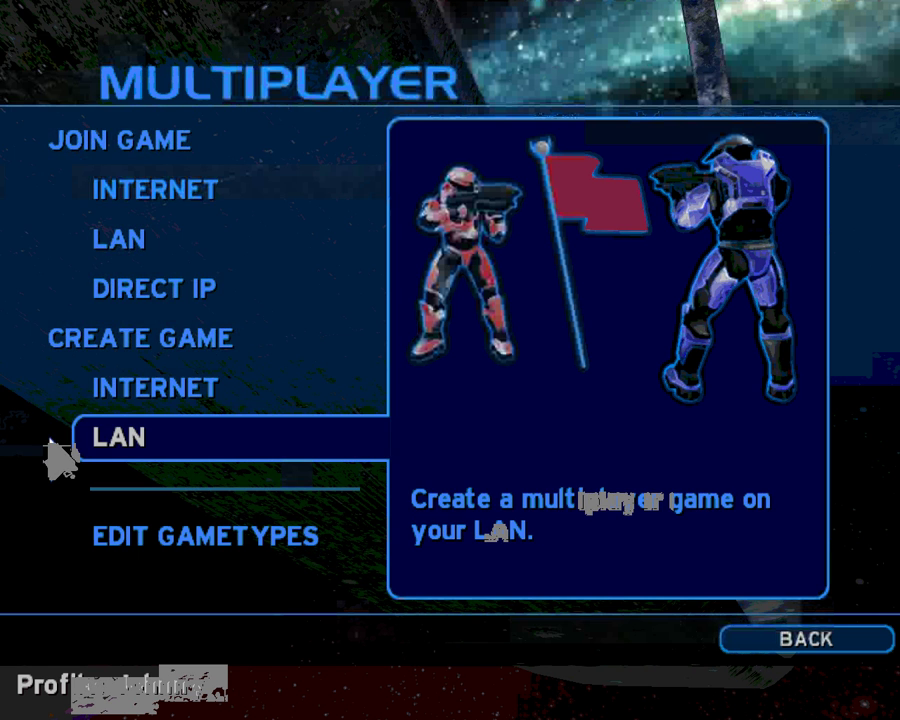
{"action": "left_click", "coordinate": [58, 450]}
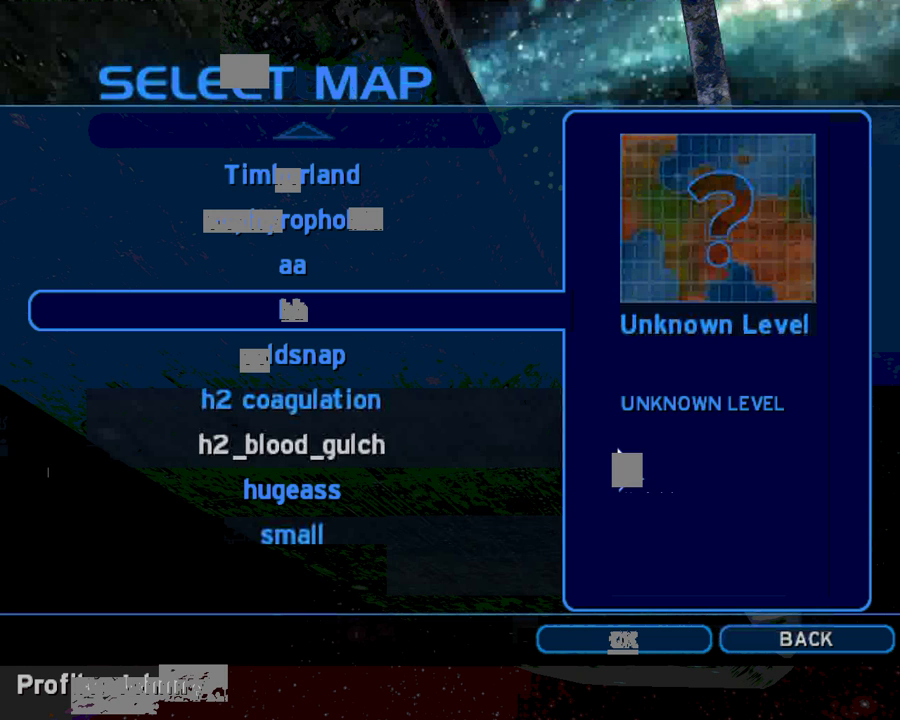
{"action": "left_click", "coordinate": [594, 645]}
{"action": "left_click", "coordinate": [594, 645]}
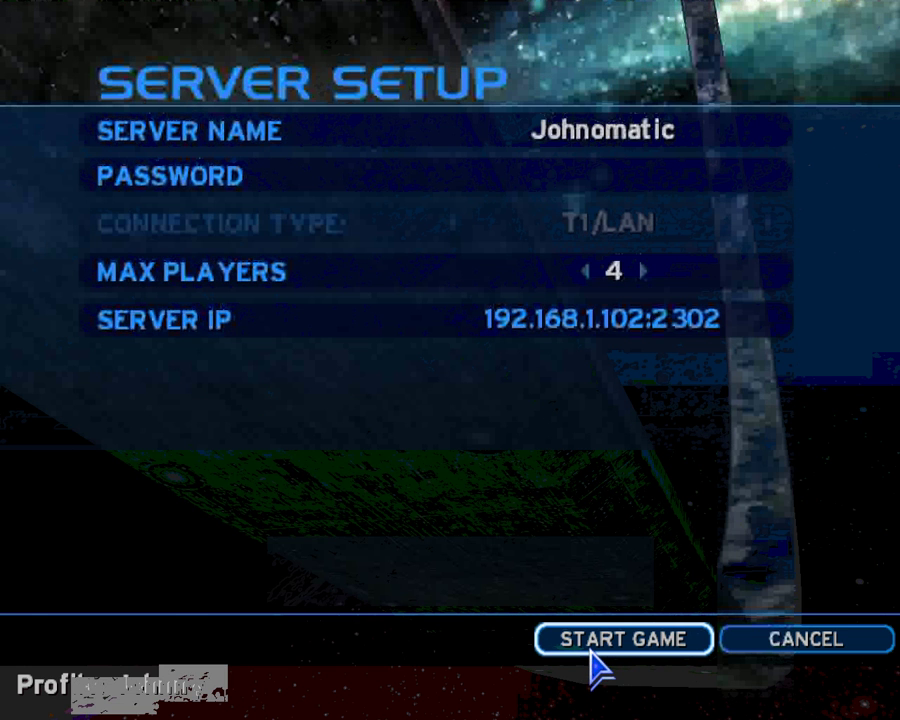
{"action": "left_click", "coordinate": [598, 660]}
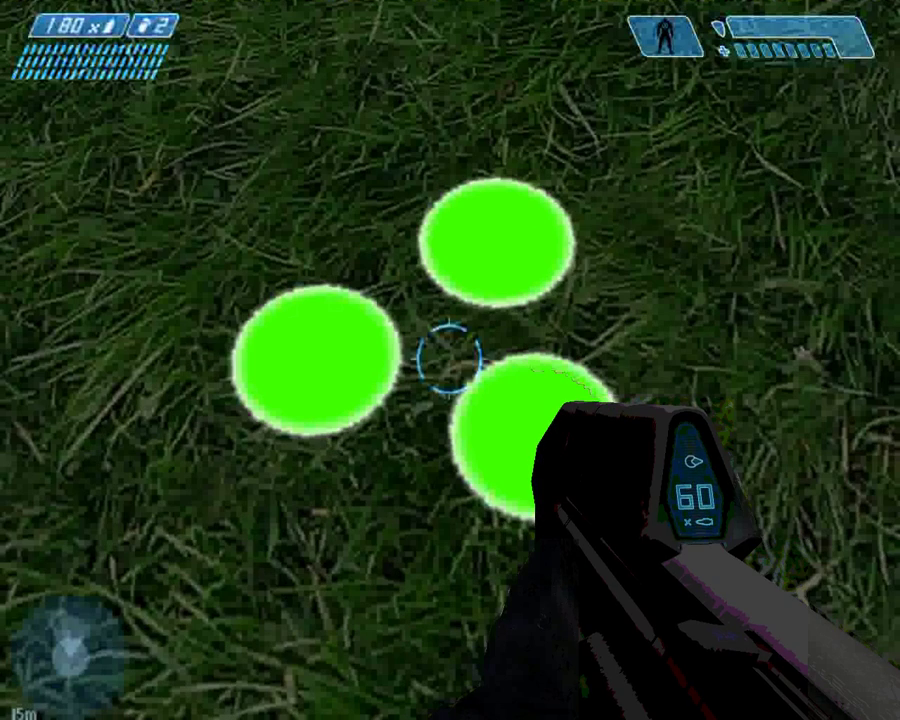
Pause the running LAN game and leave it.
{"action": "key", "text": "Escape"}
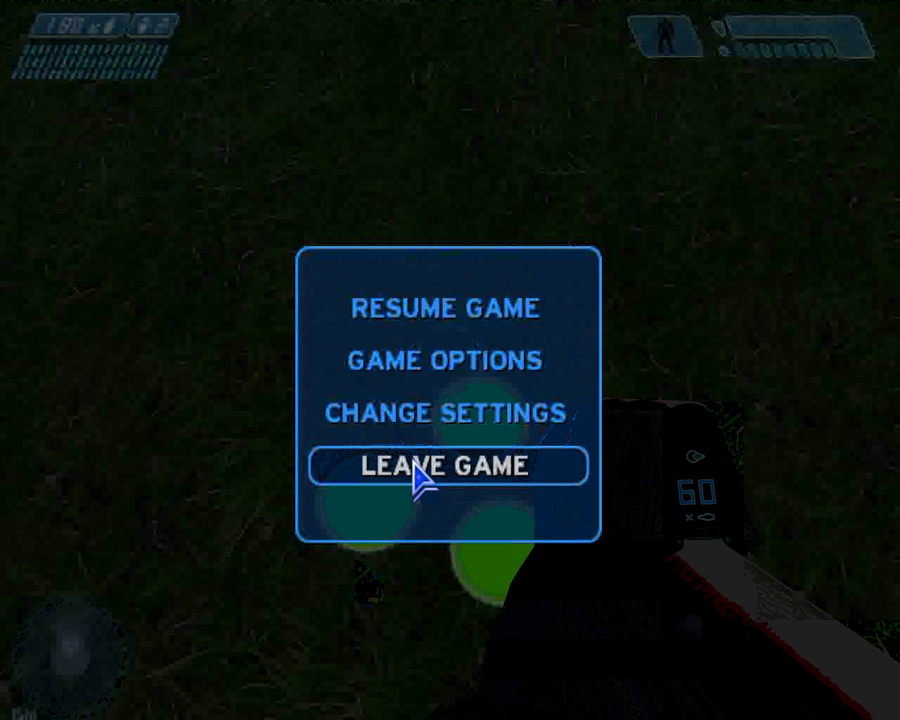
{"action": "left_click", "coordinate": [413, 466]}
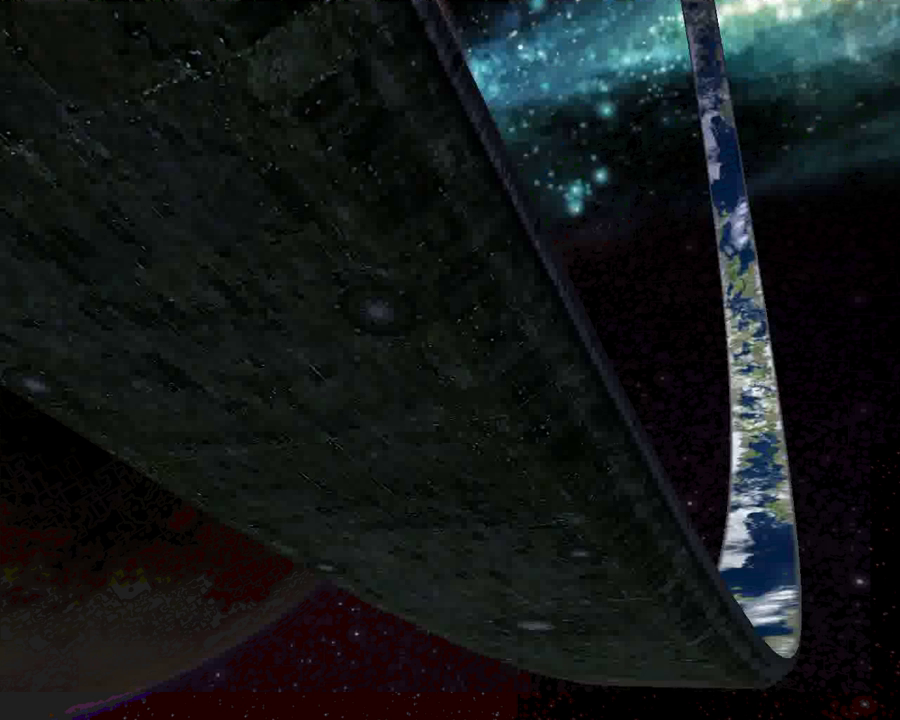